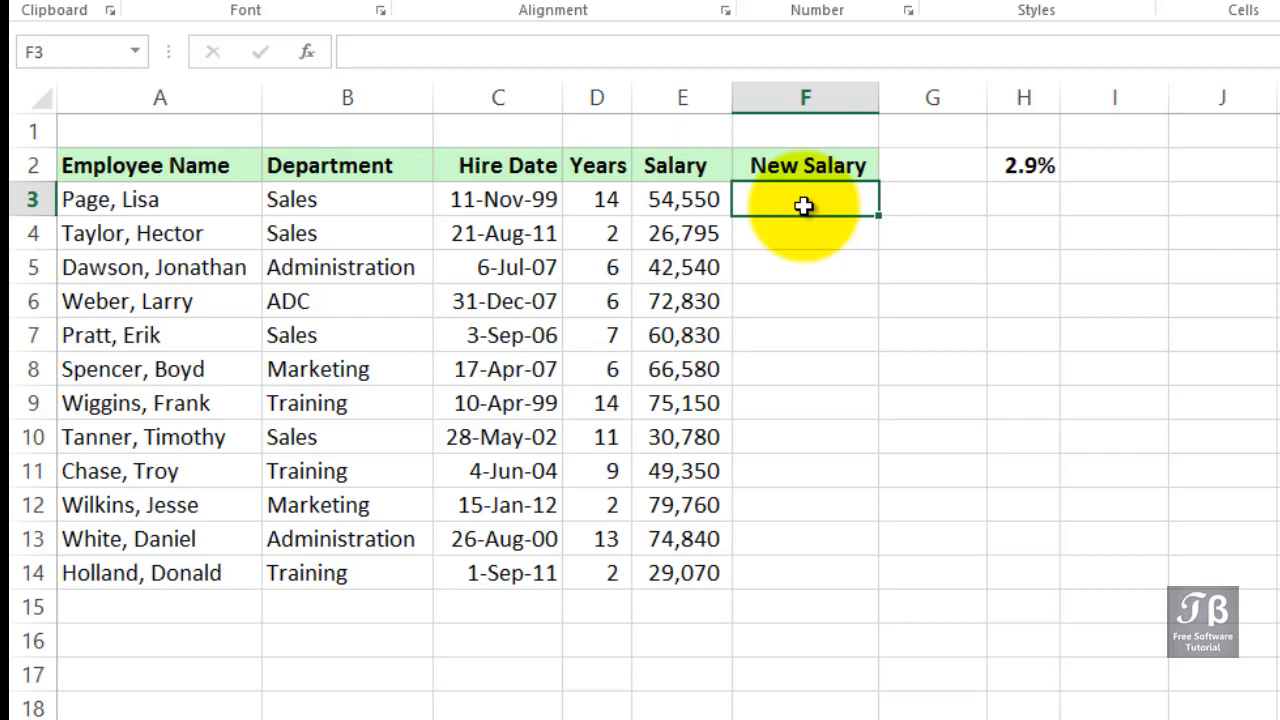
Enter a formula in F3 that adds 1000 to the salary in E3
double_click(804, 205)
type("=")
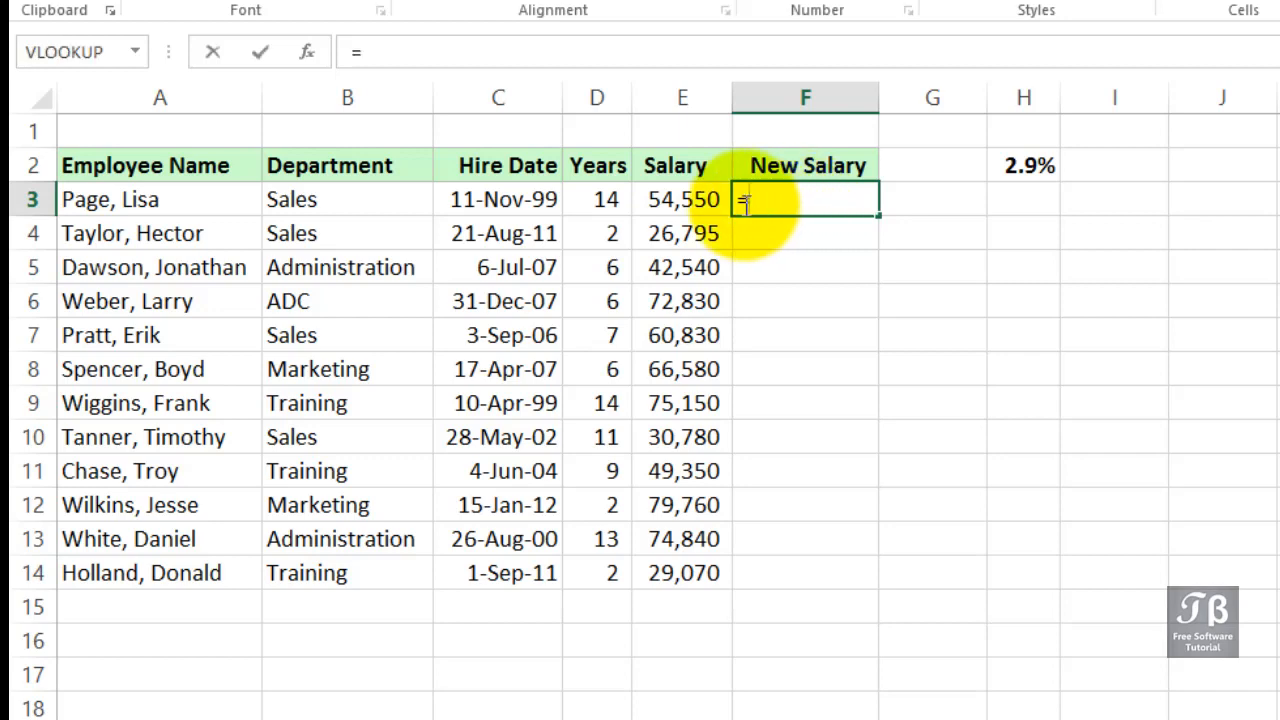
left_click(705, 199)
type("+")
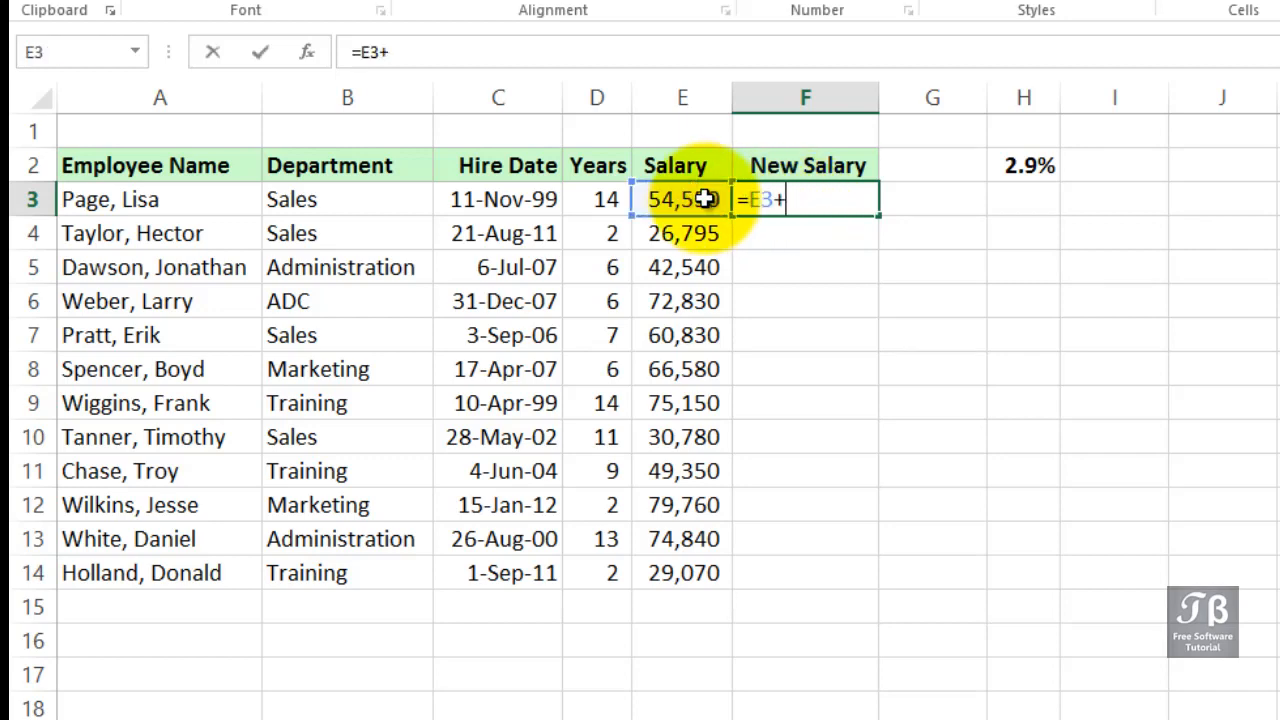
type("1000")
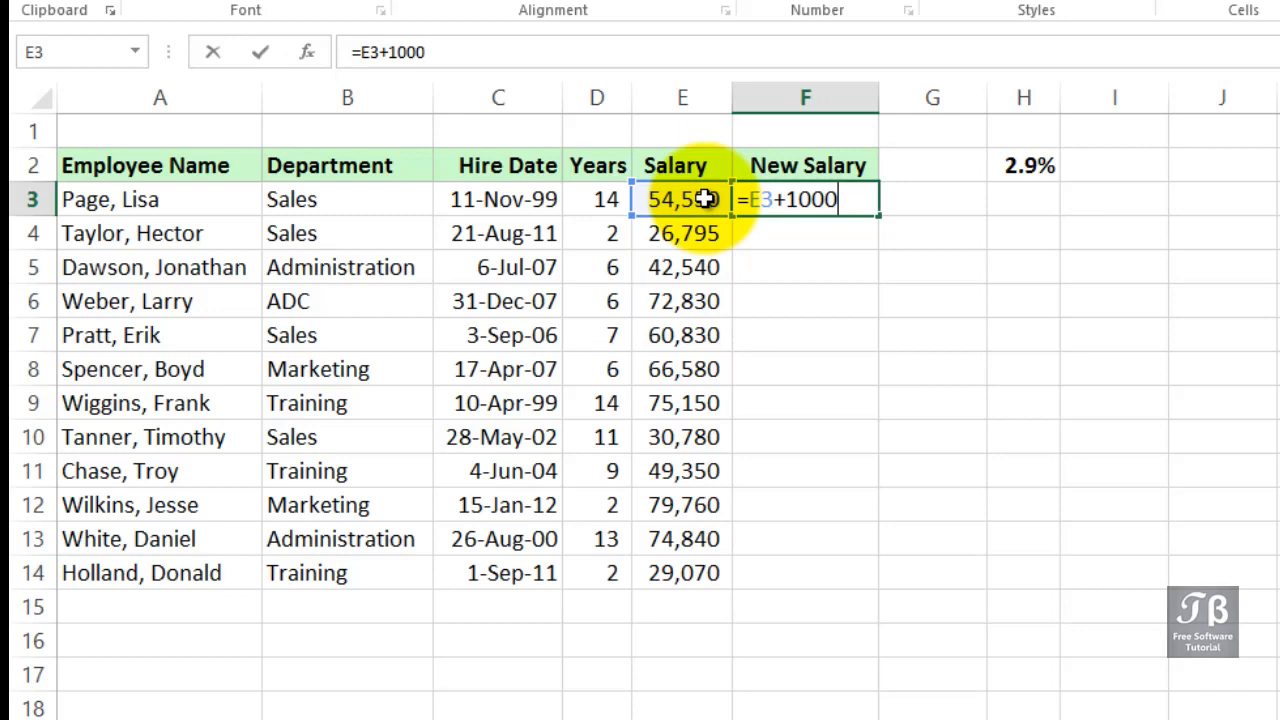
key("Return")
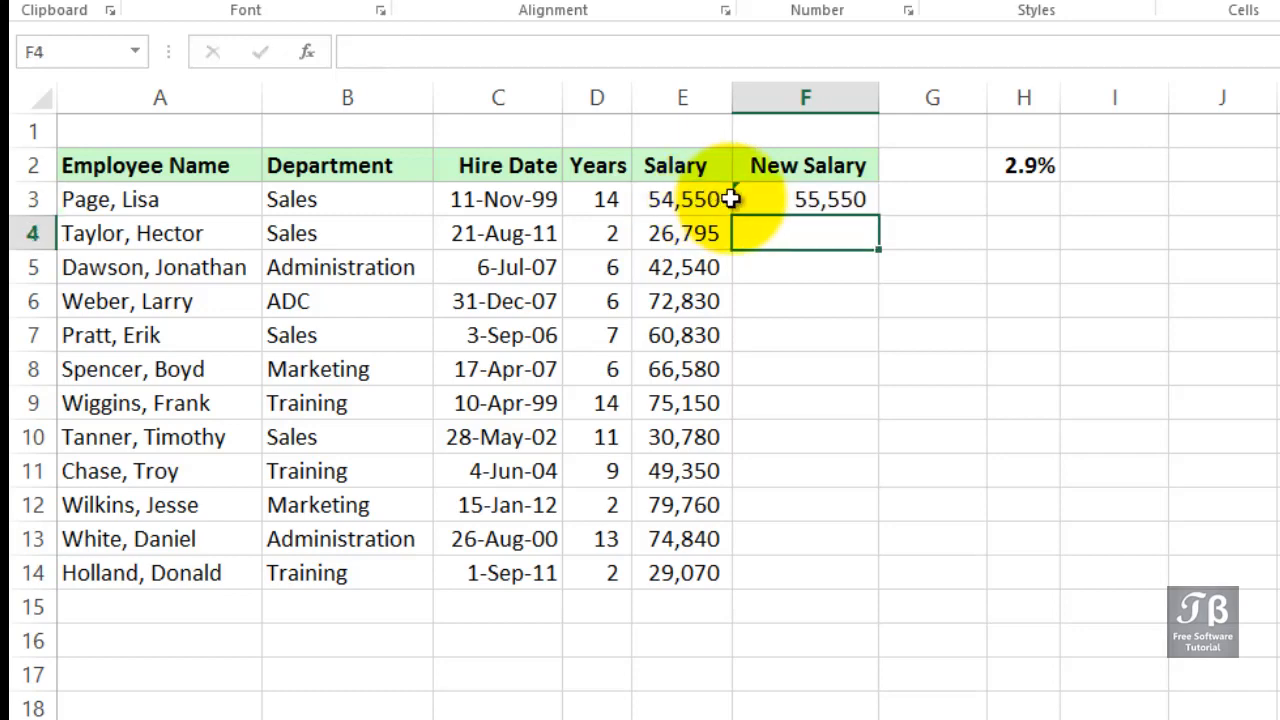
Fill the F3 formula down the New Salary column to row 8
left_click(822, 199)
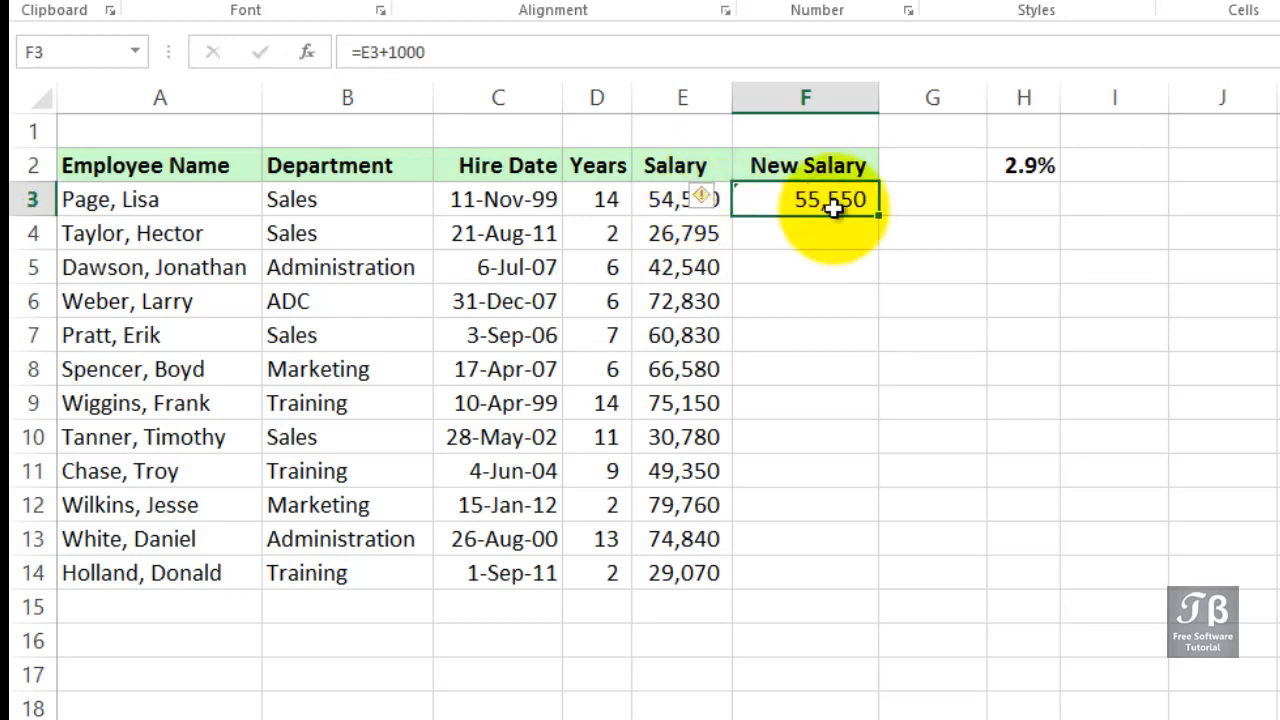
left_click_drag(879, 232, 877, 386)
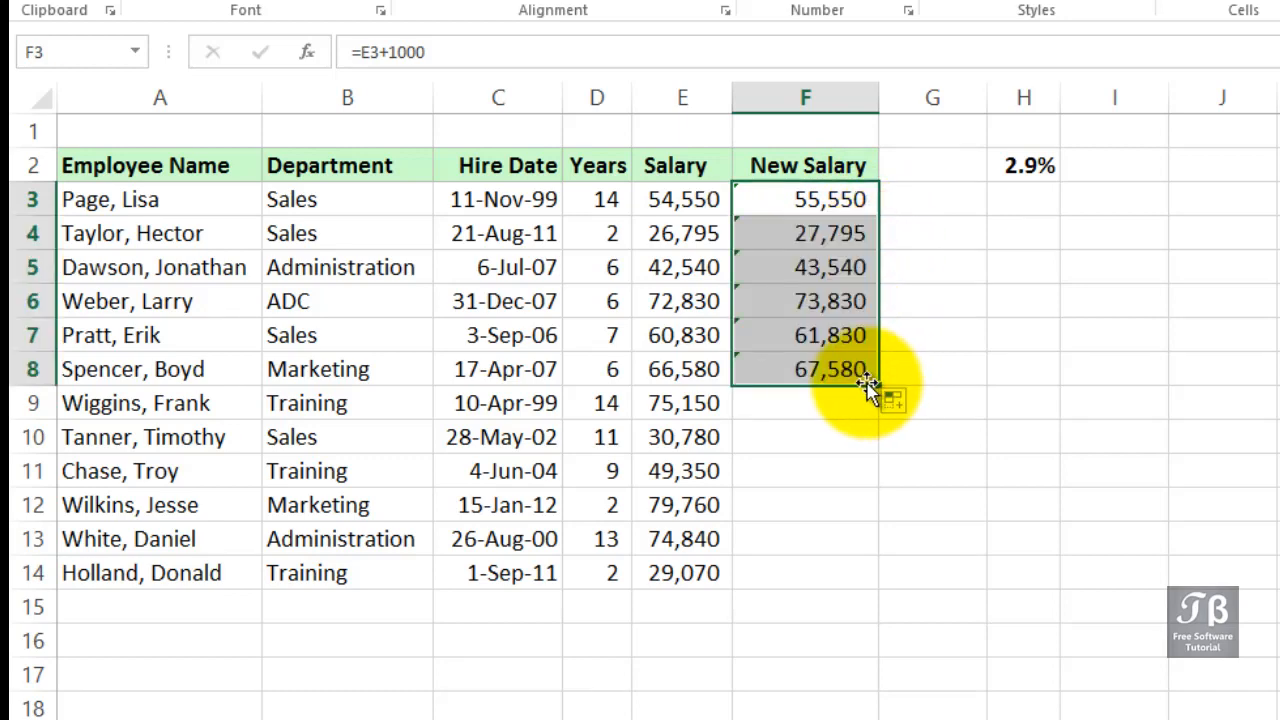
Inspect the copied formulas in F4 and F5 and the 2.9% rate cell H2
left_click(827, 238)
double_click(828, 237)
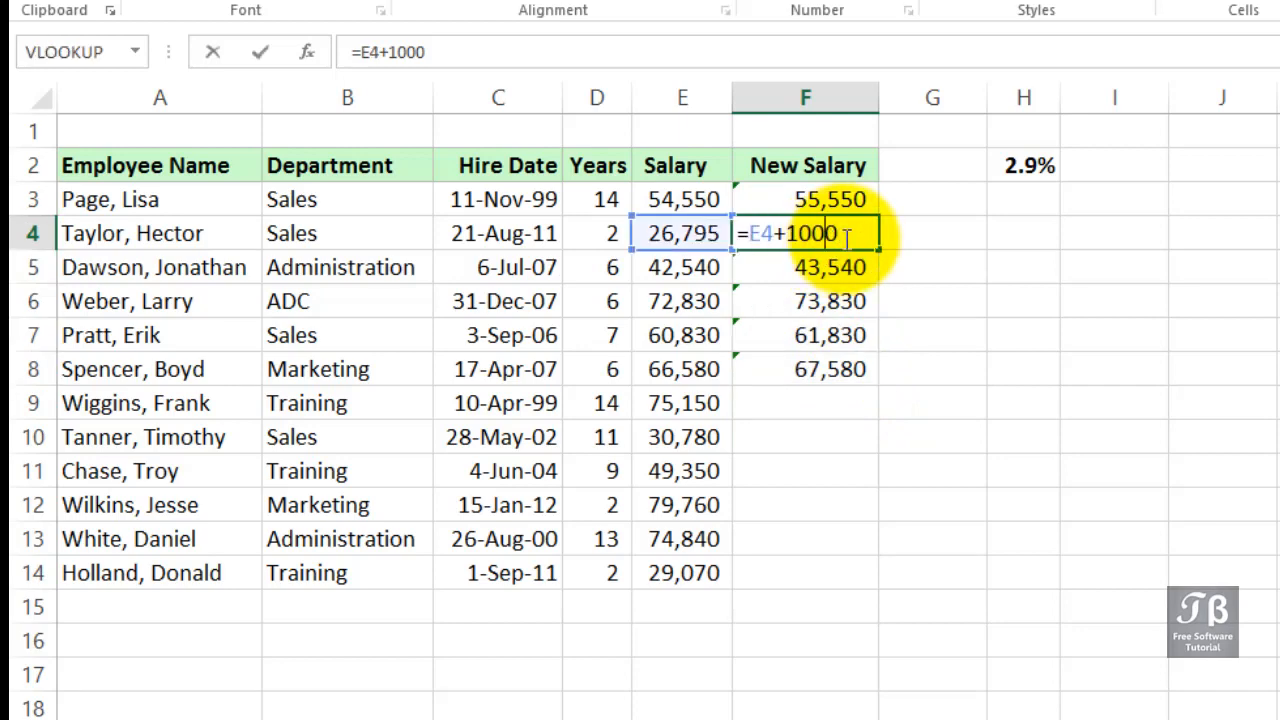
key("Tab")
double_click(832, 265)
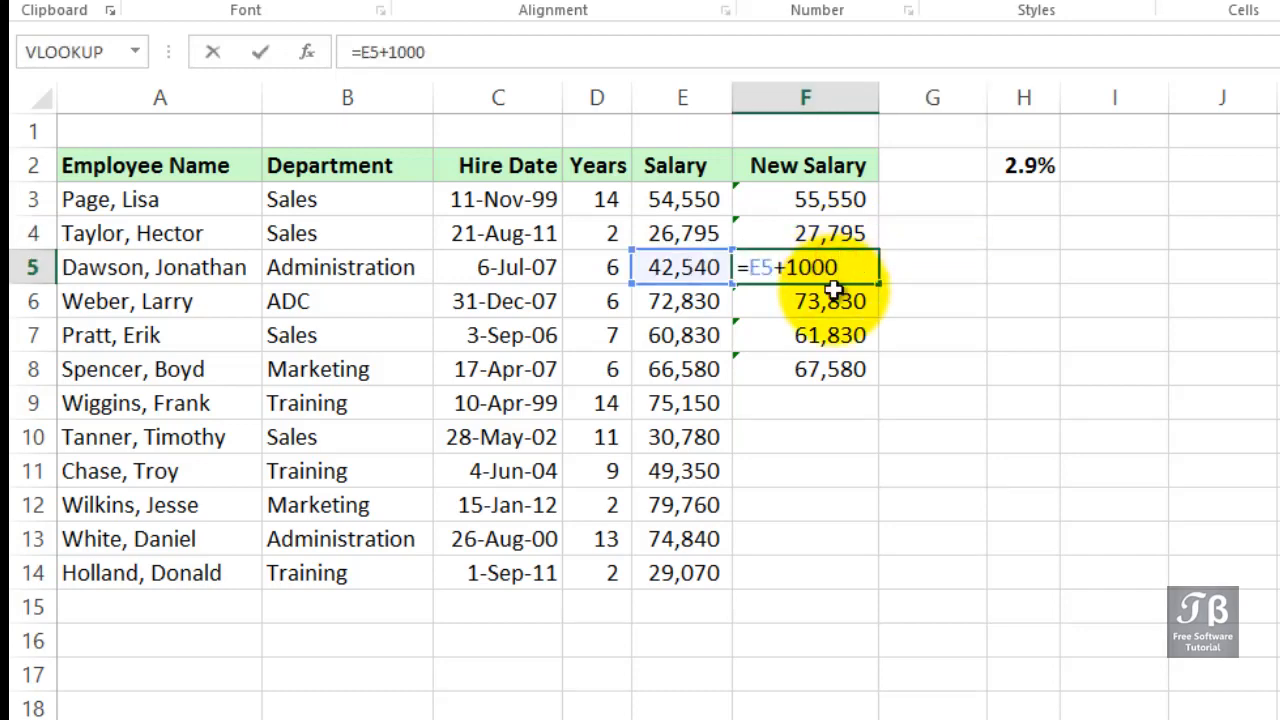
key("Tab")
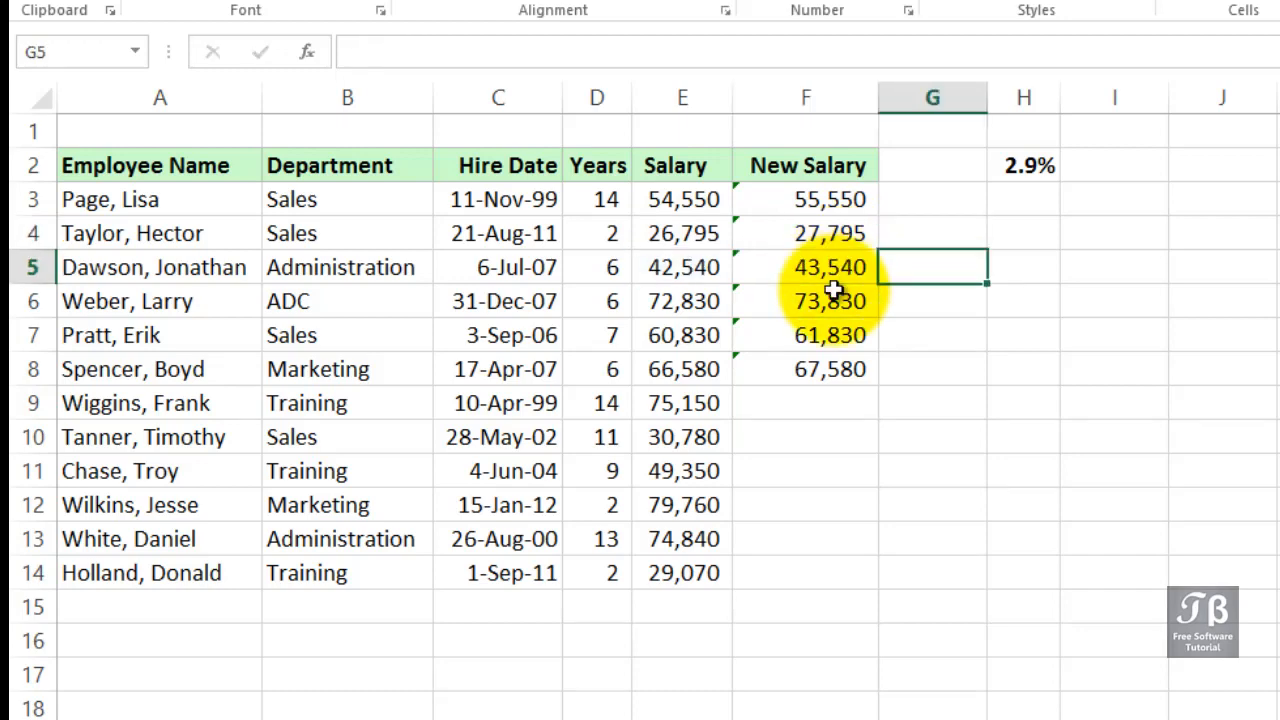
left_click(1010, 168)
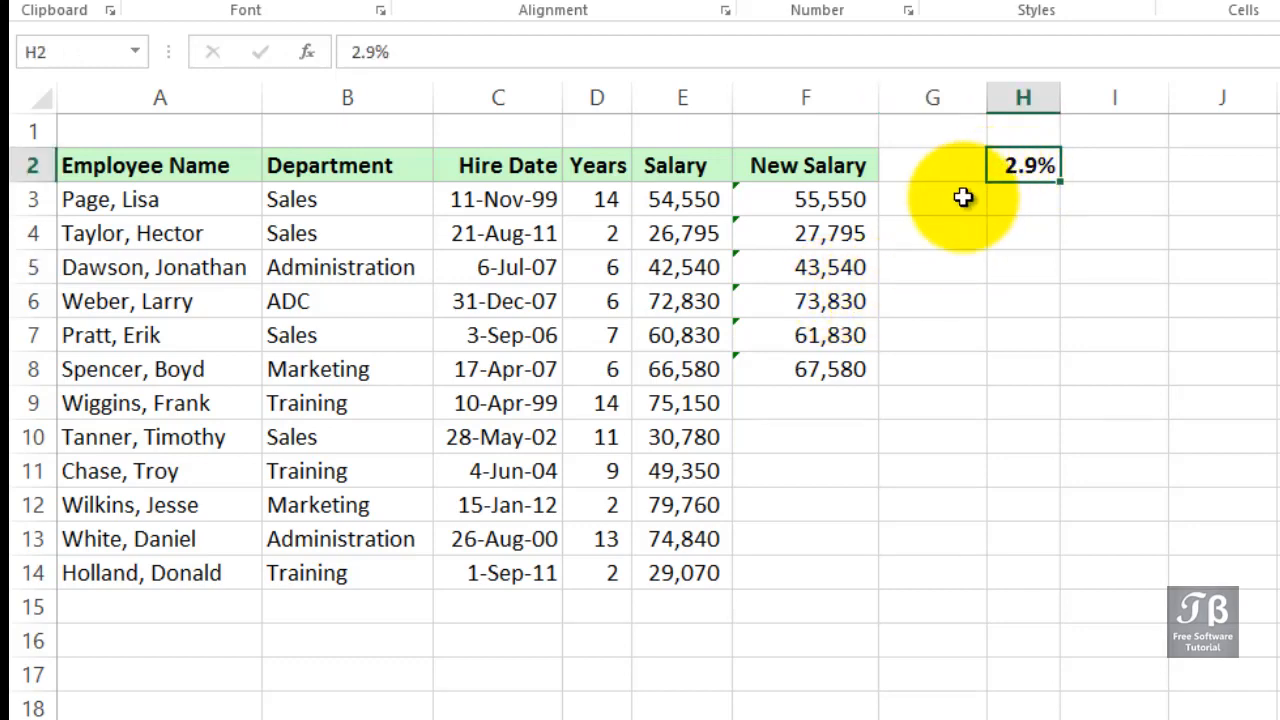
left_click(853, 203)
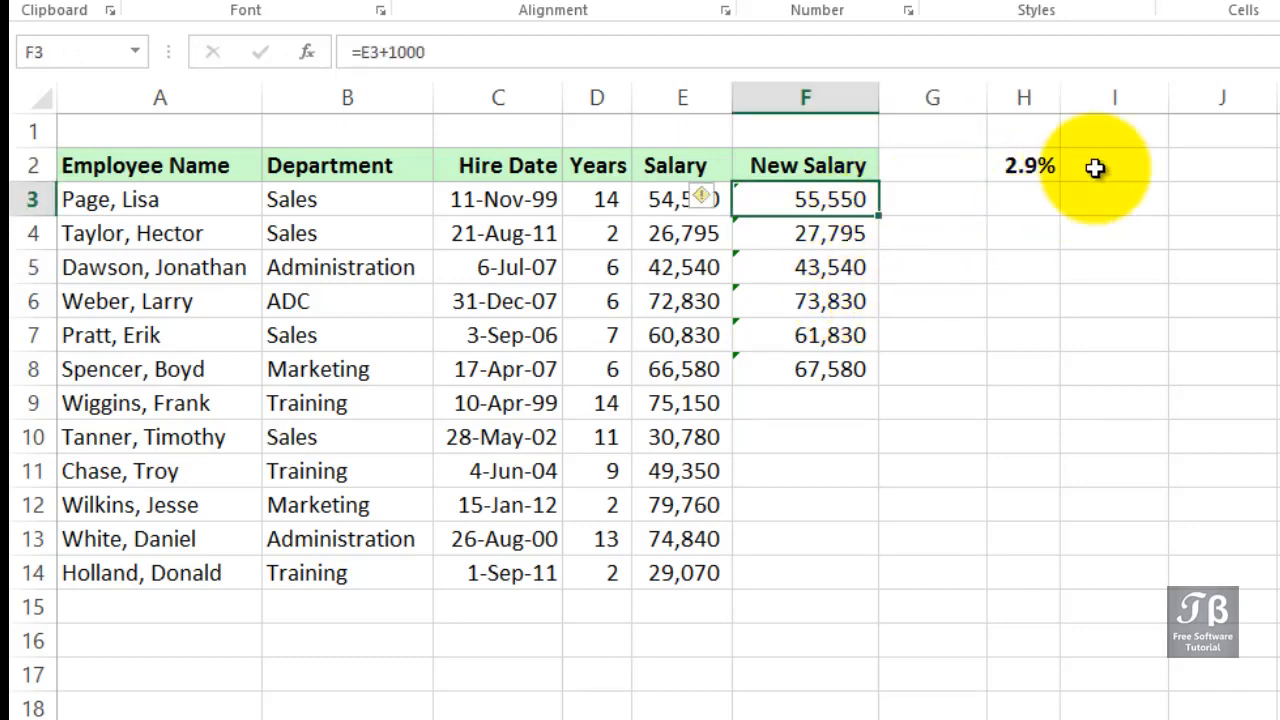
left_click(1020, 165)
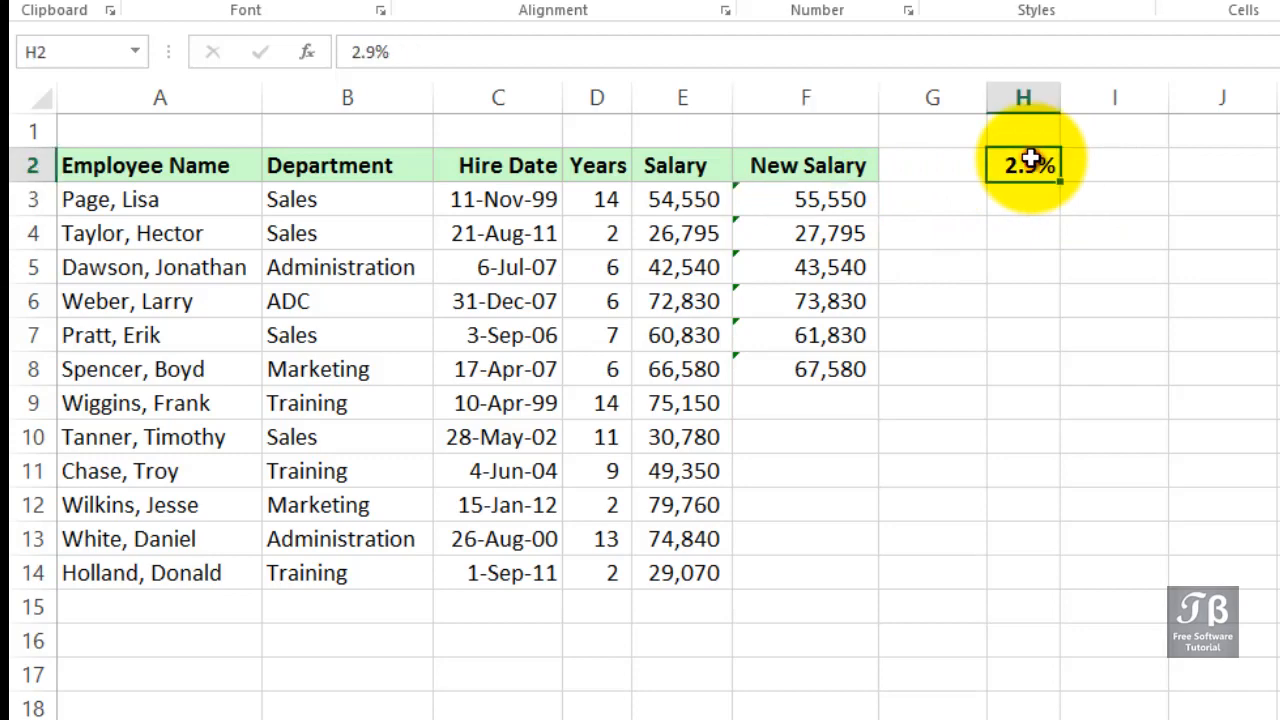
left_click(823, 201)
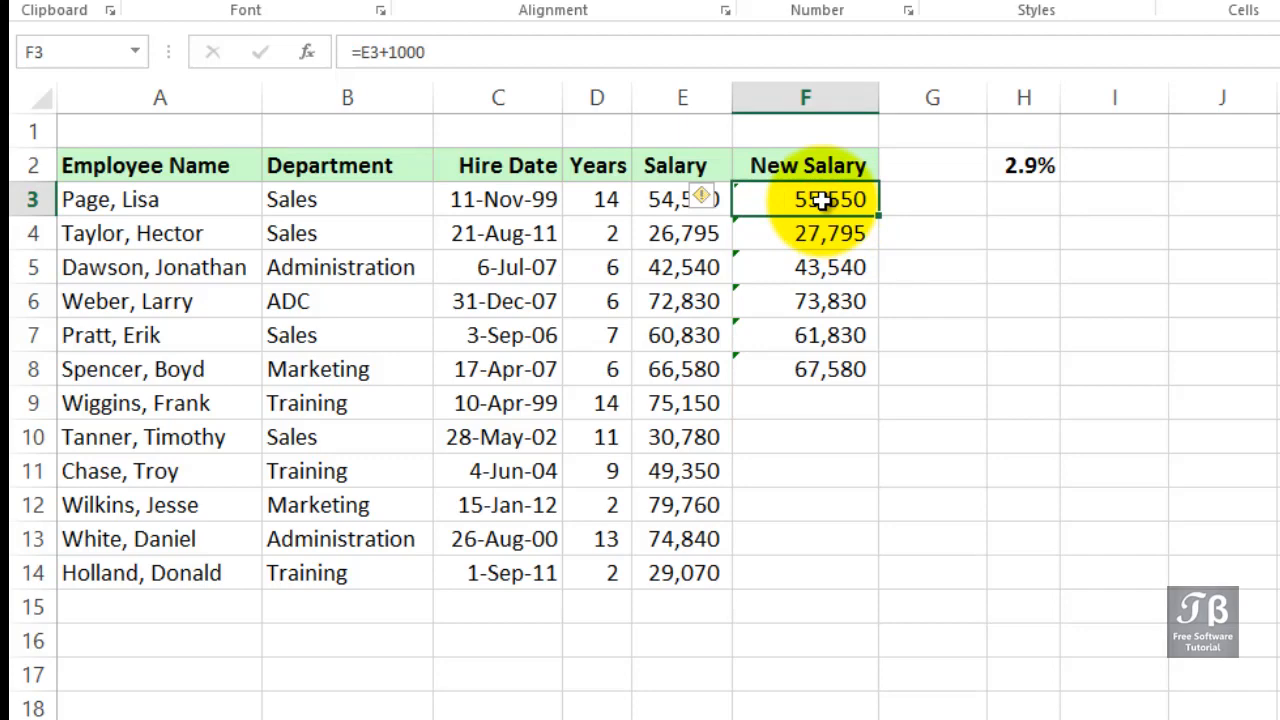
Clear the New Salary cells F3 through F8
left_click_drag(823, 200, 826, 357)
key("Delete")
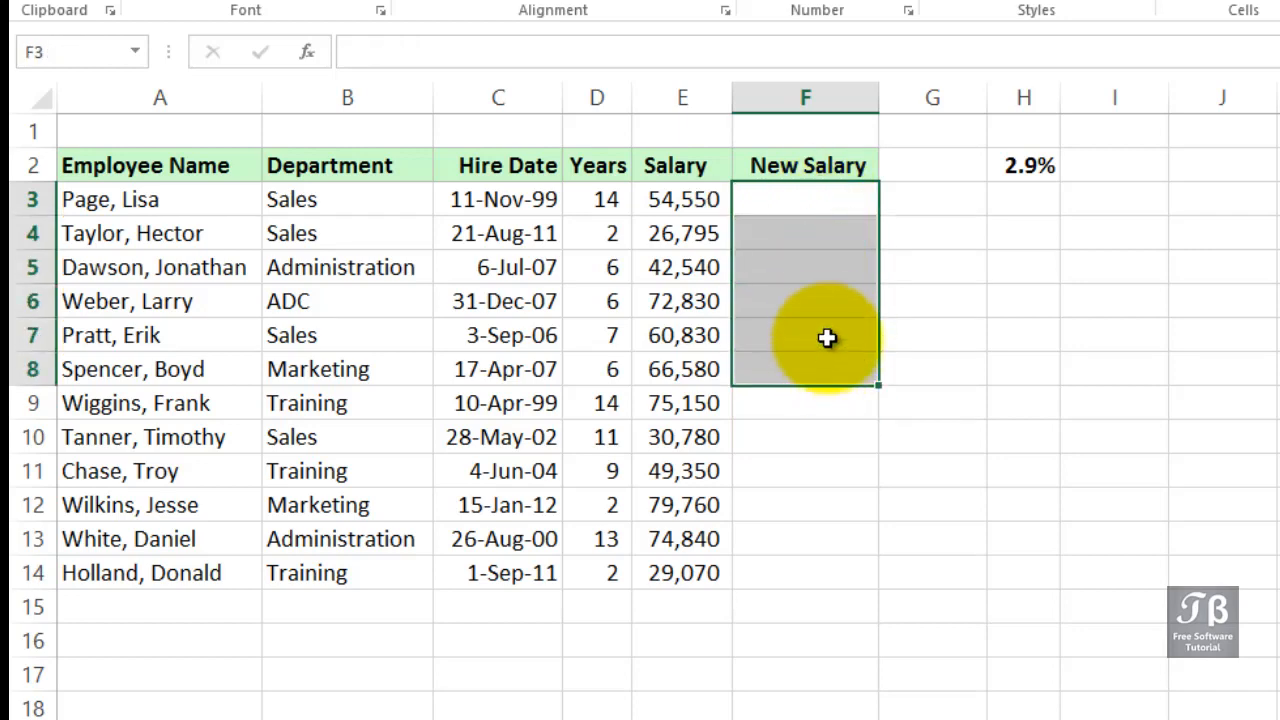
Enter a formula in F3 multiplying the E3 salary by the H2 rate and adding E3
left_click(820, 200)
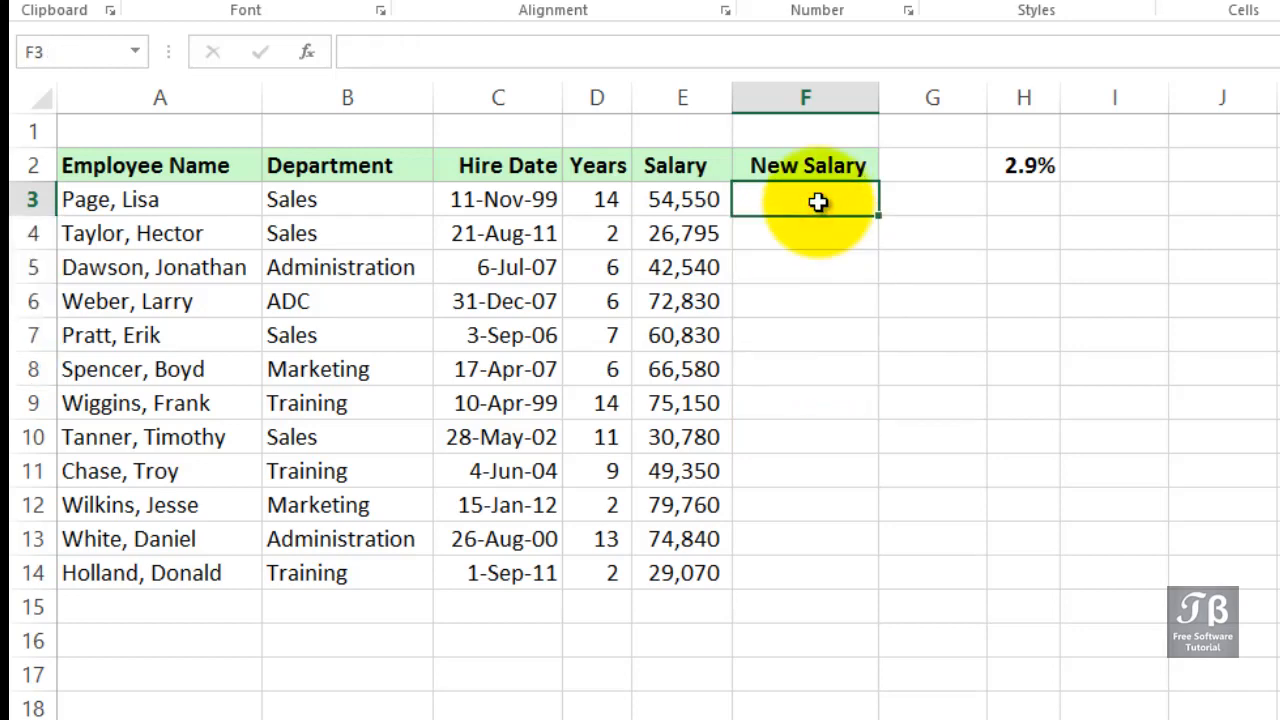
left_click(1002, 168)
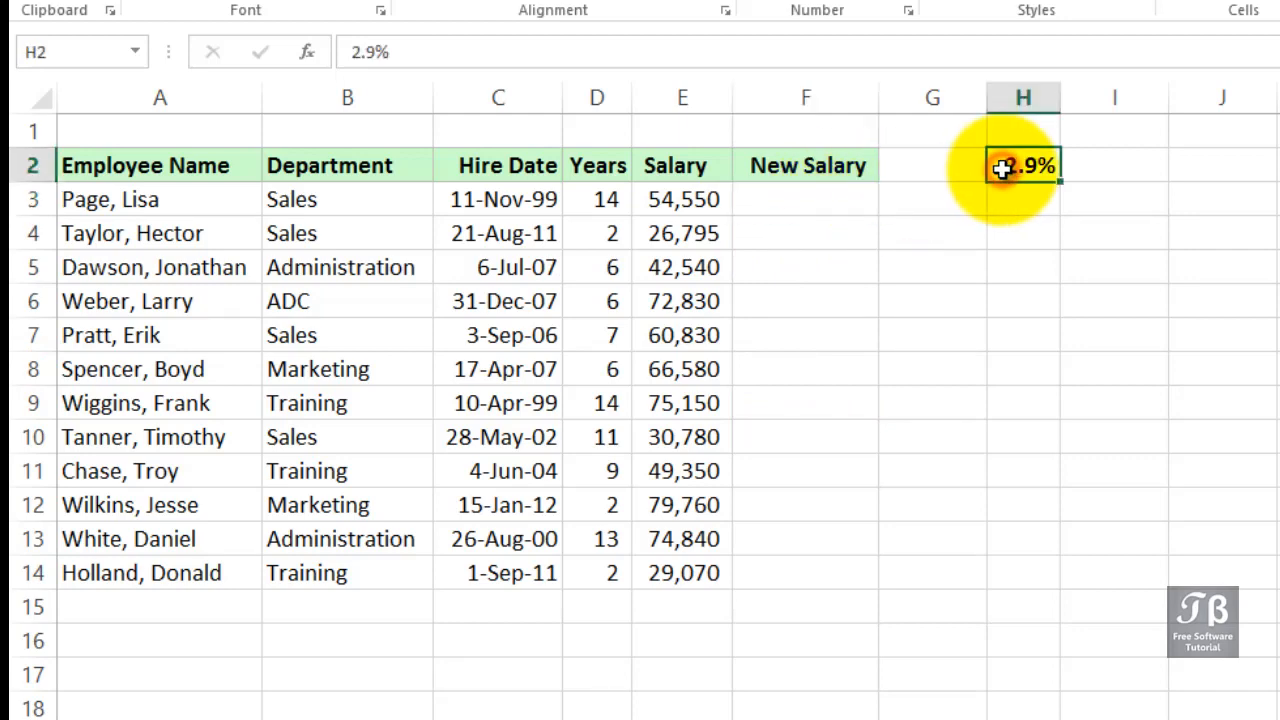
left_click(766, 206)
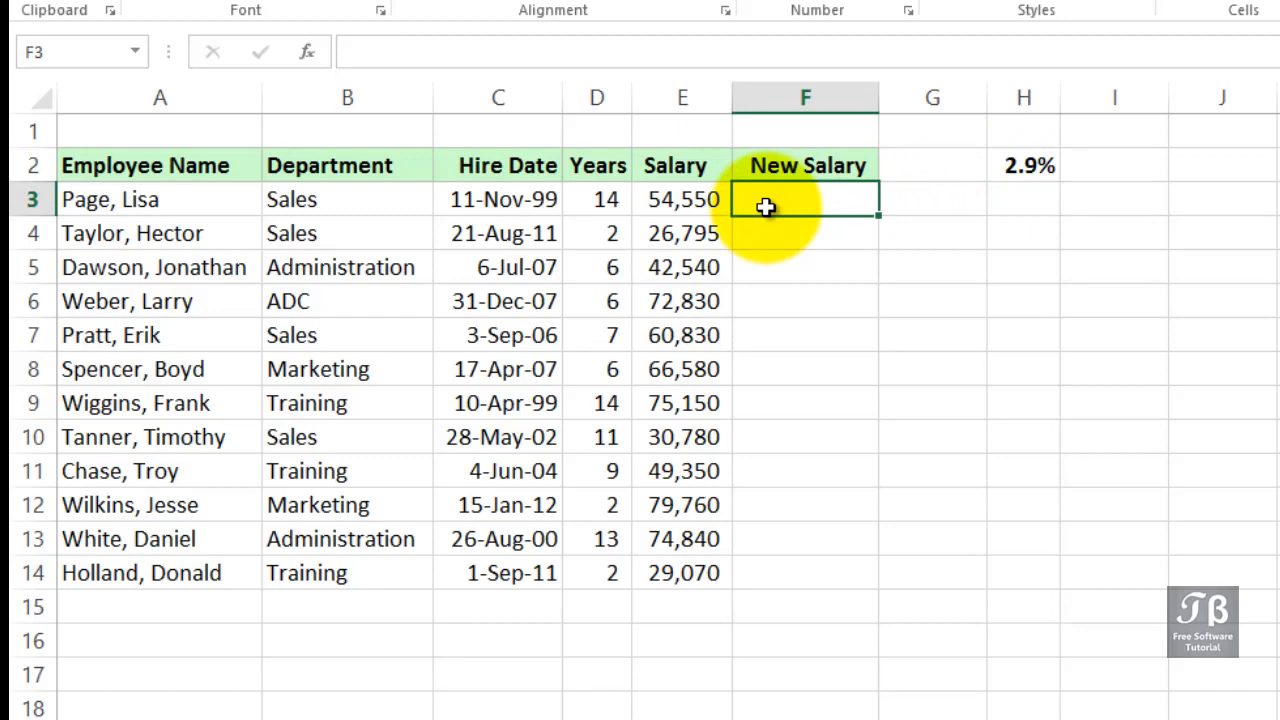
type("=")
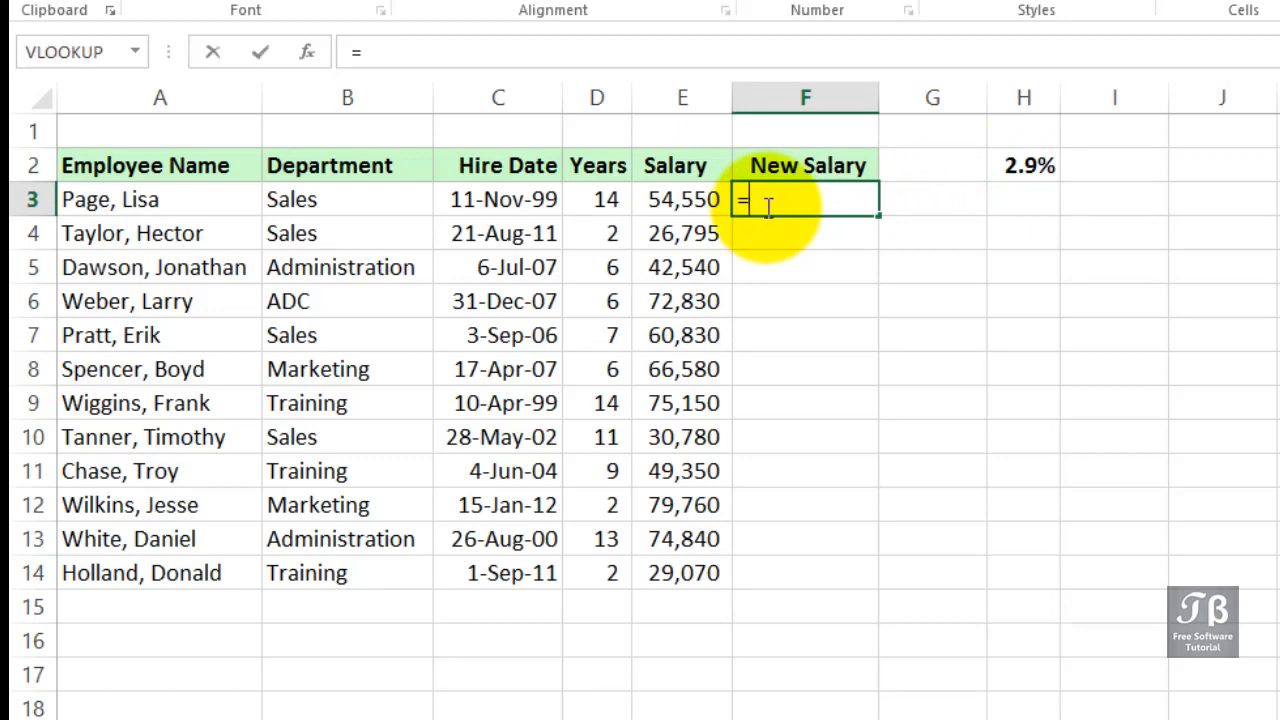
left_click(687, 204)
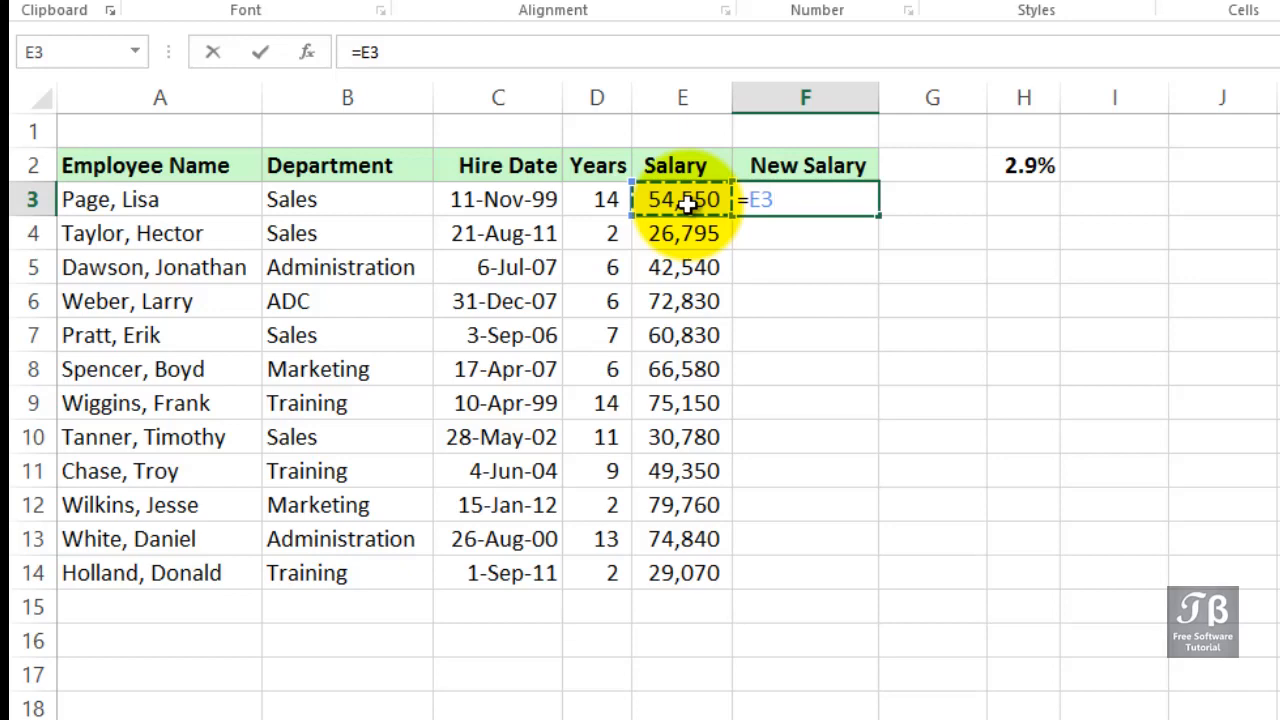
type("*")
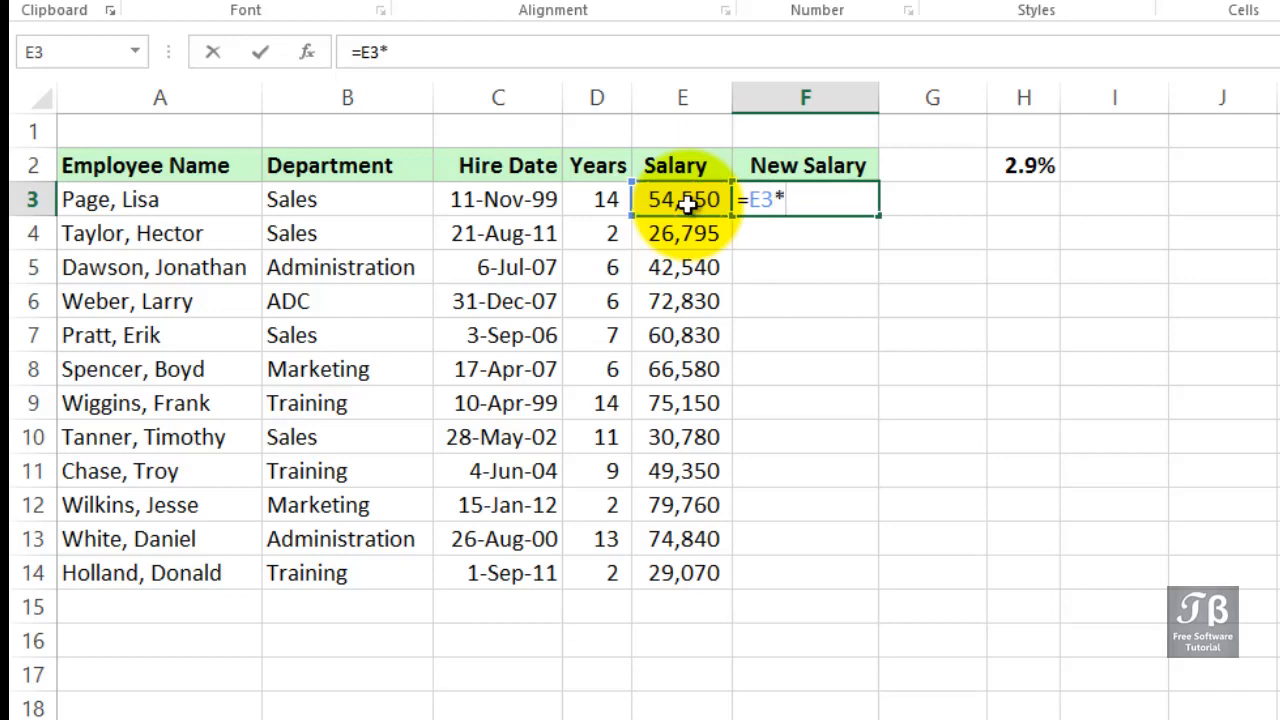
left_click(1018, 168)
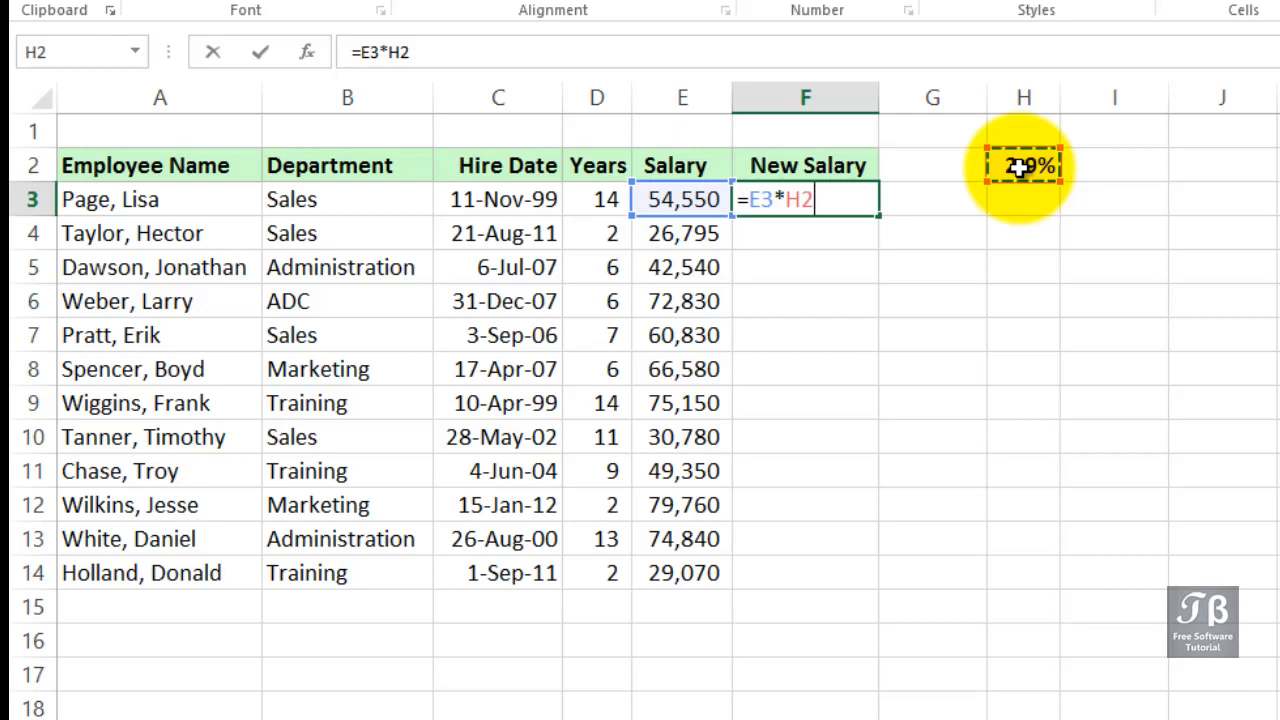
type("+")
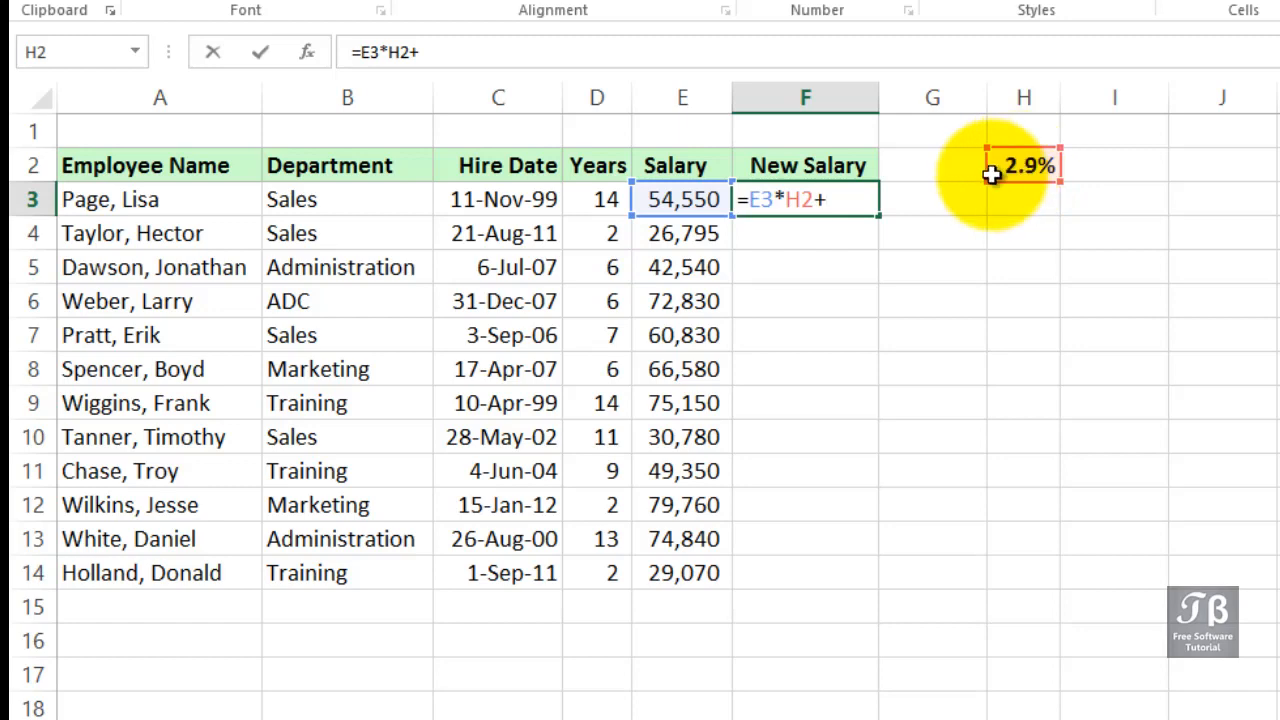
left_click(714, 199)
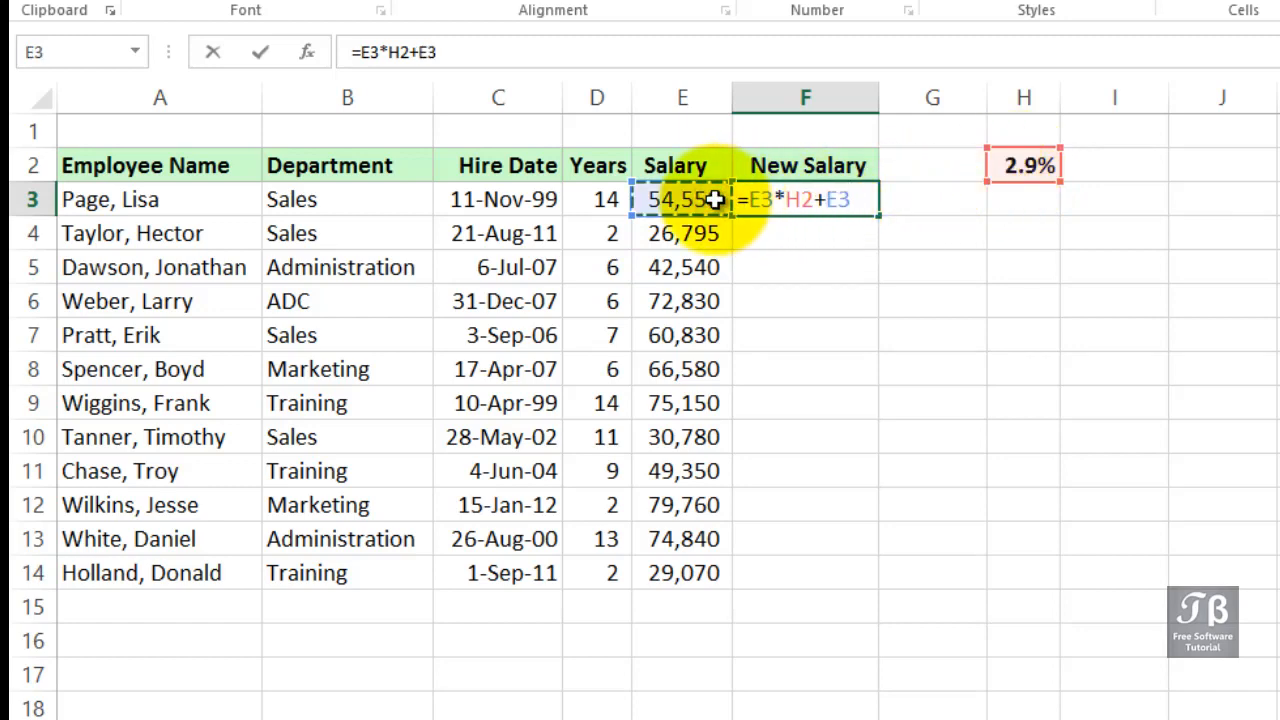
key("Return")
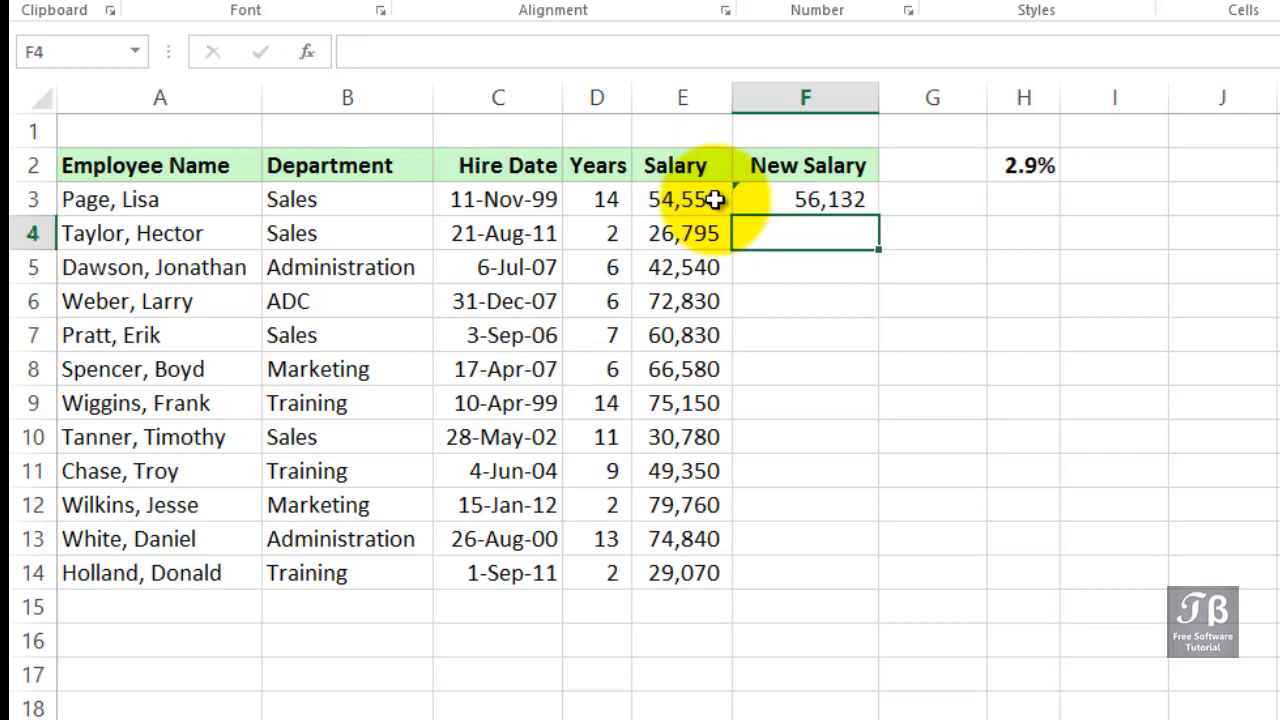
Fill the F3 formula down the New Salary column to row 6
left_click(814, 200)
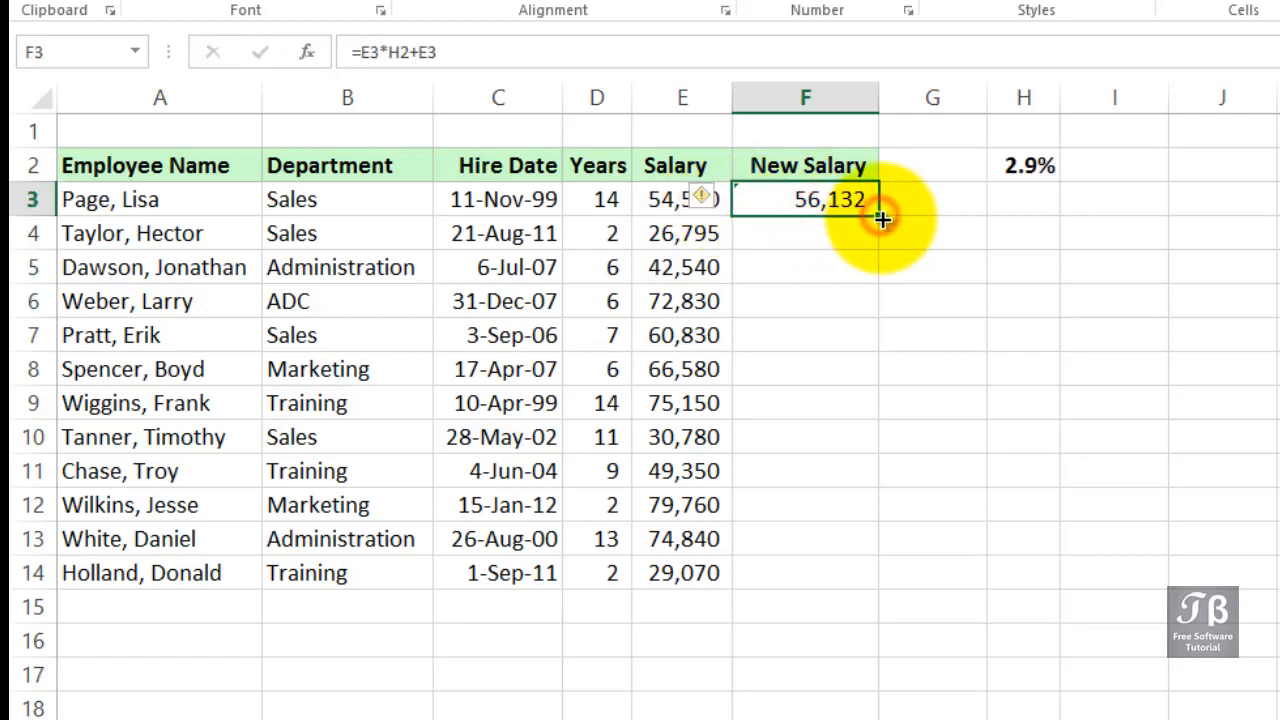
left_click_drag(880, 210, 864, 307)
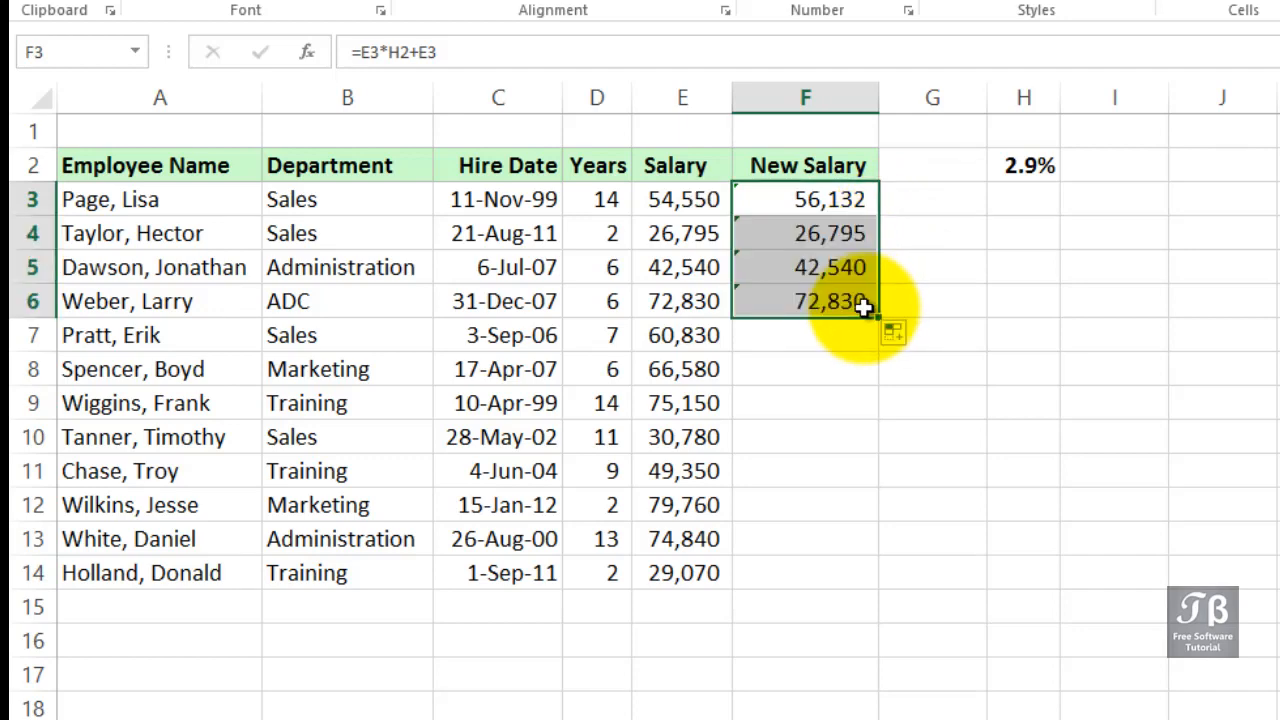
Inspect the copied formulas in F4 and F6 and the rate cells they reference
left_click(825, 204)
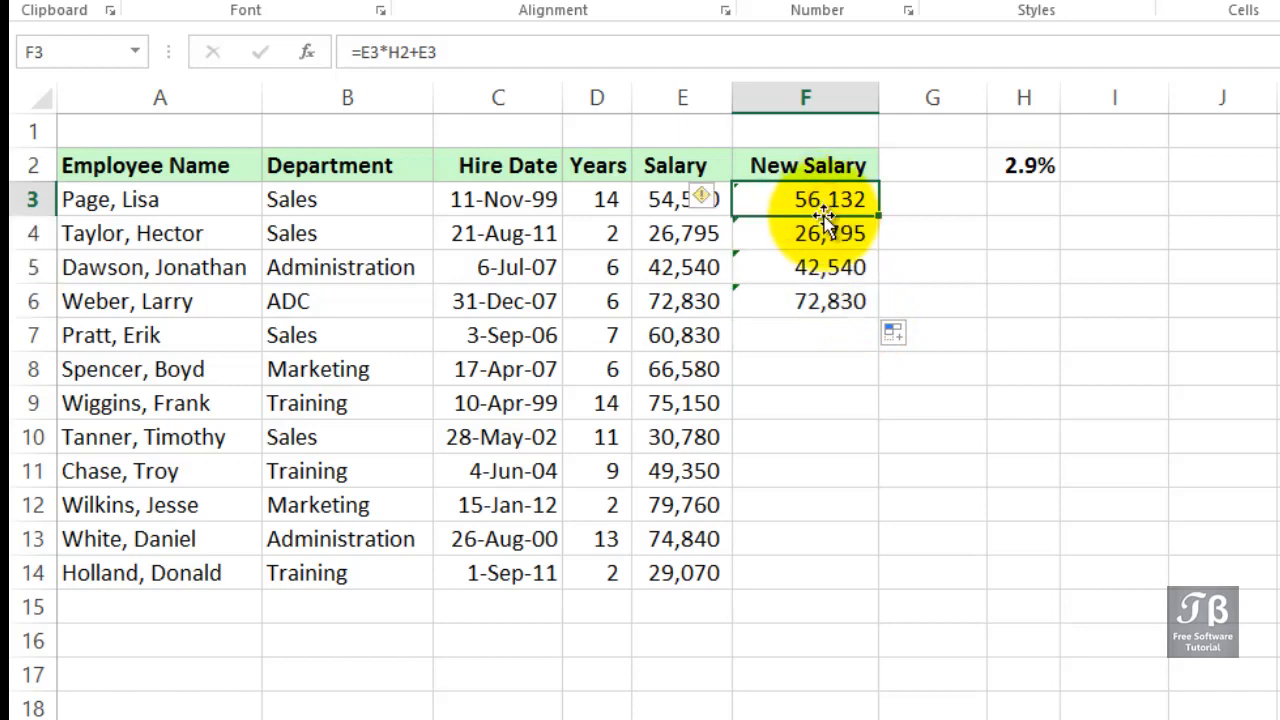
left_click(822, 232)
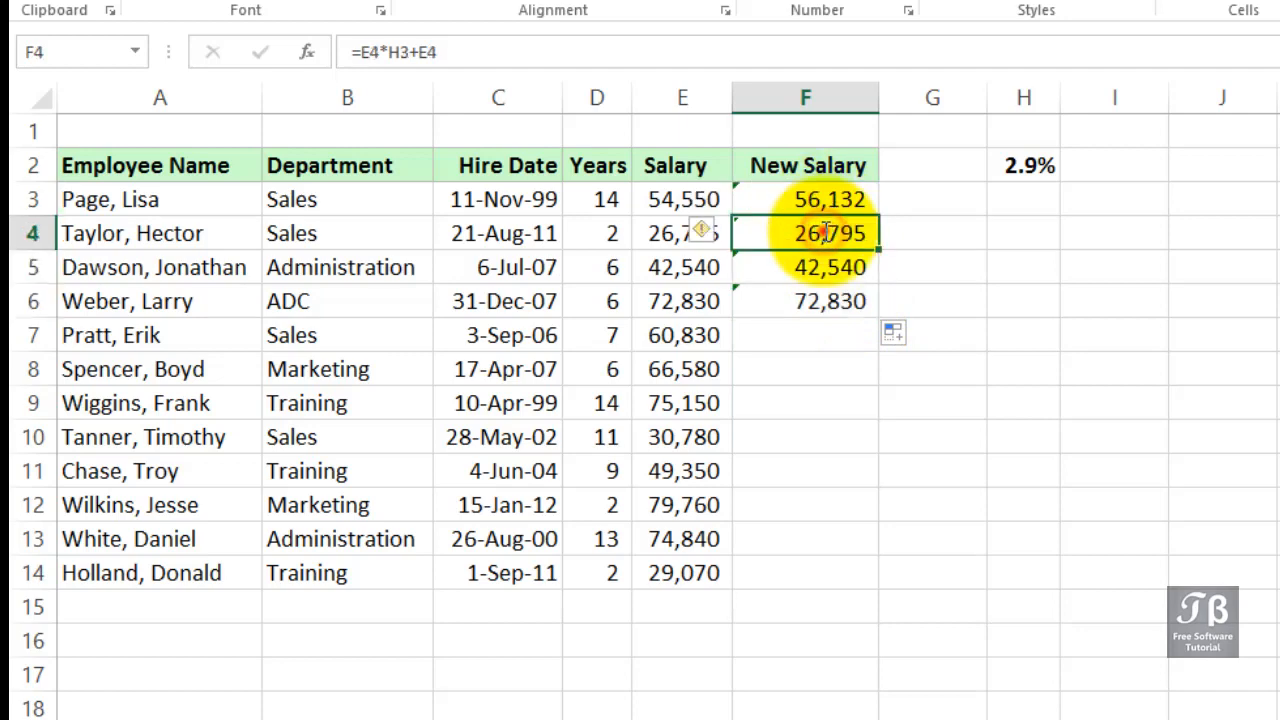
double_click(822, 232)
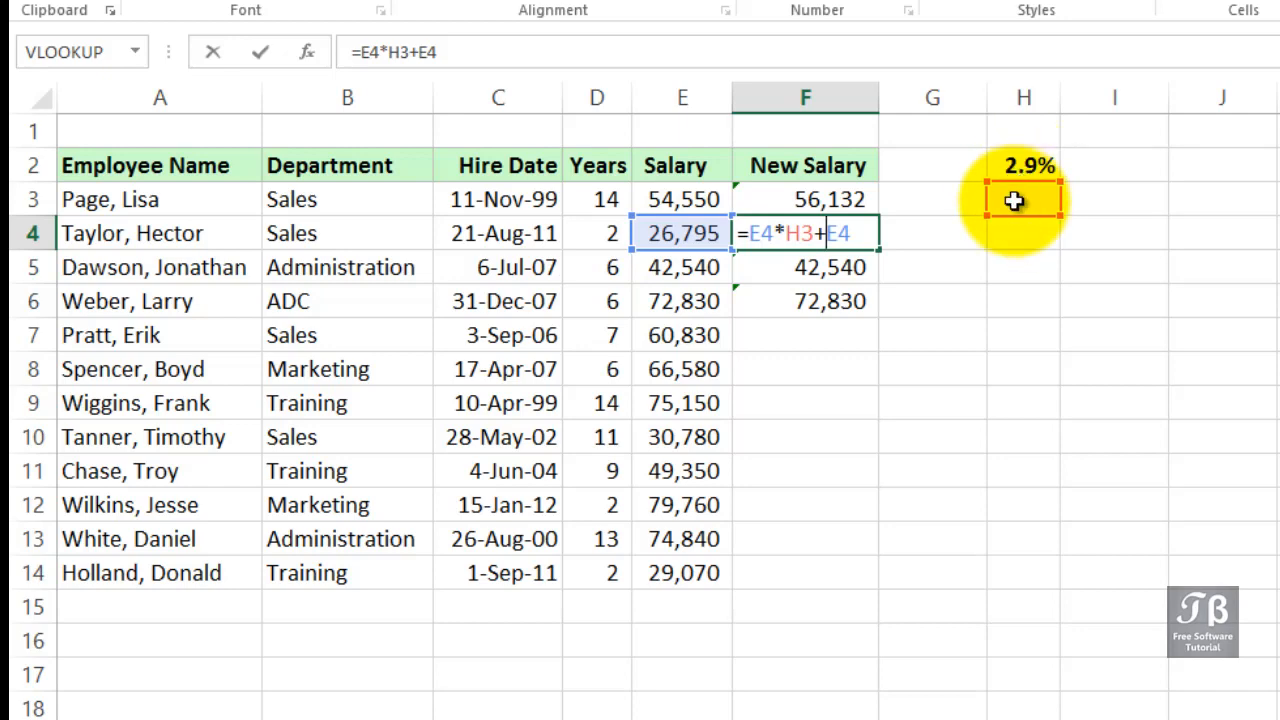
key("Tab")
left_click(846, 291)
double_click(852, 296)
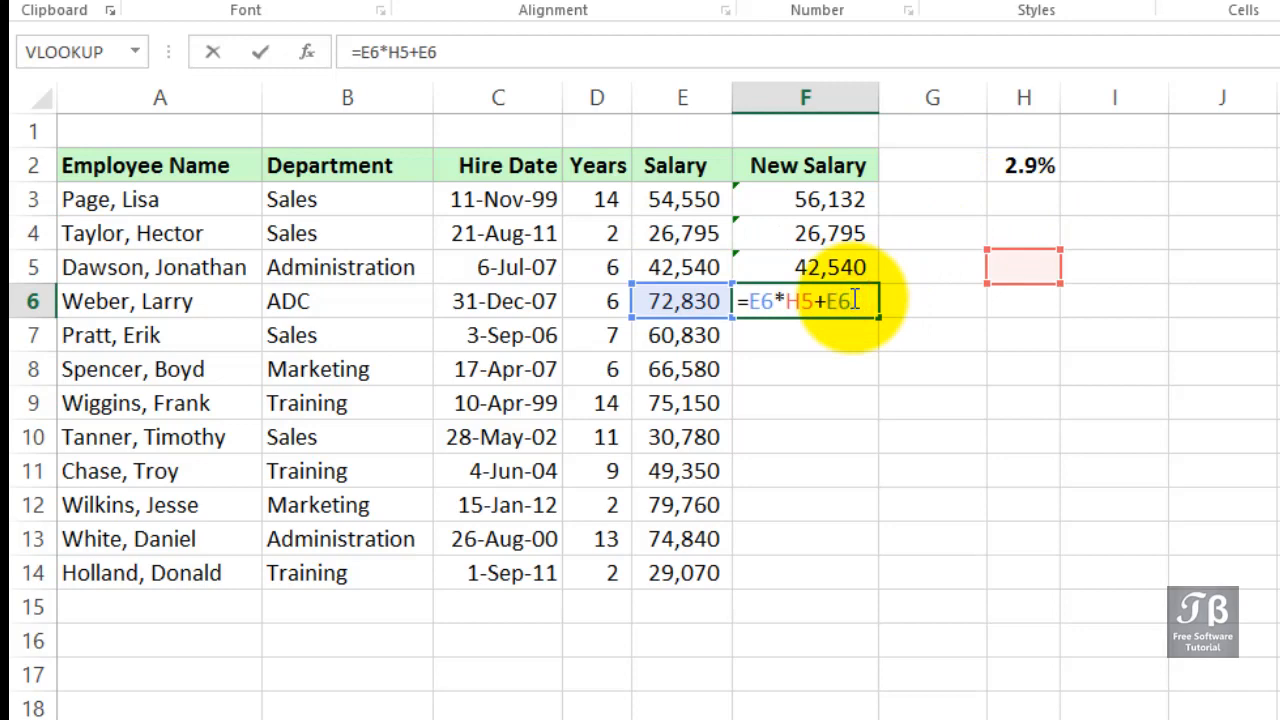
key("Tab")
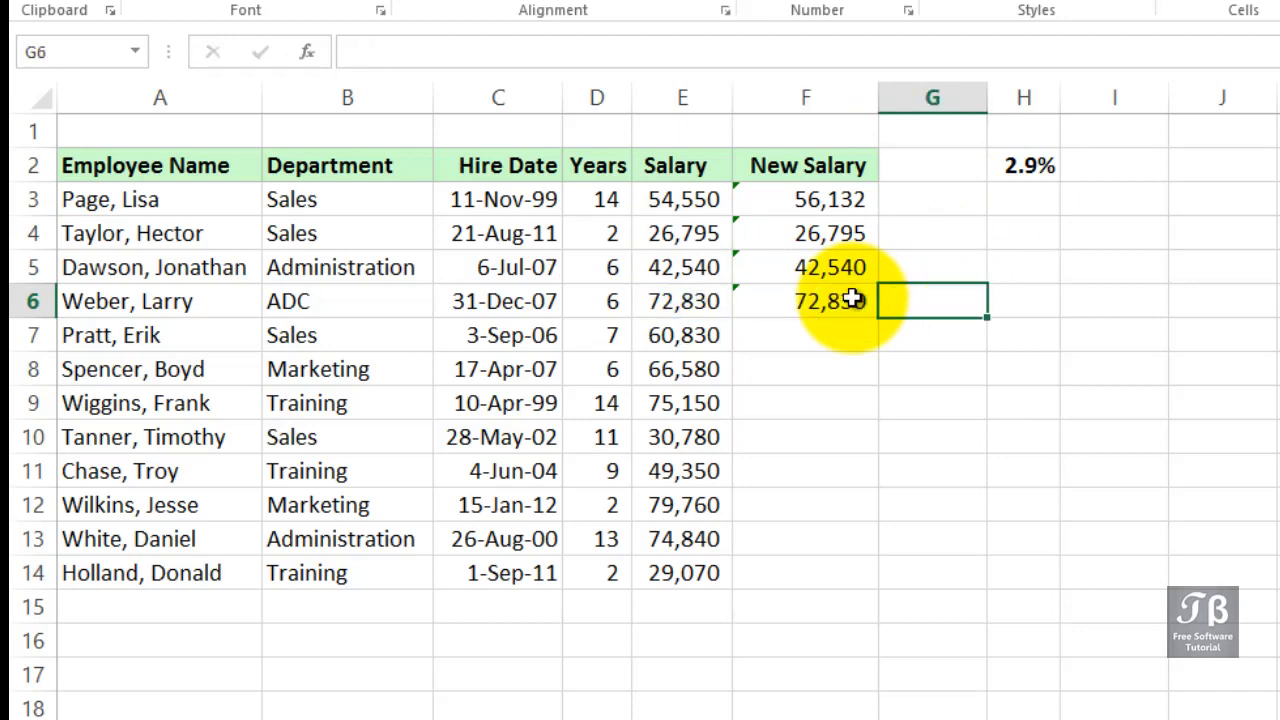
Examine the empty cells H3 to H6 and the F4 formula that references them
left_click(1010, 204)
left_click_drag(1012, 204, 1014, 302)
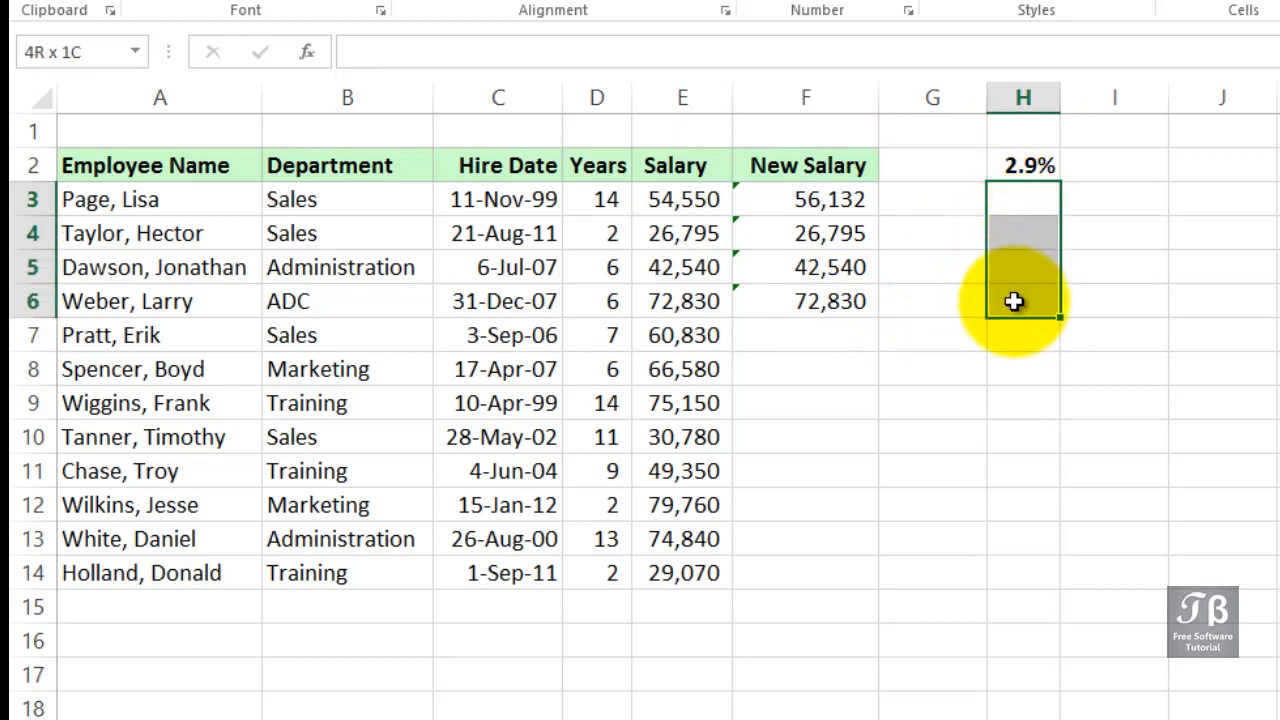
left_click(829, 201)
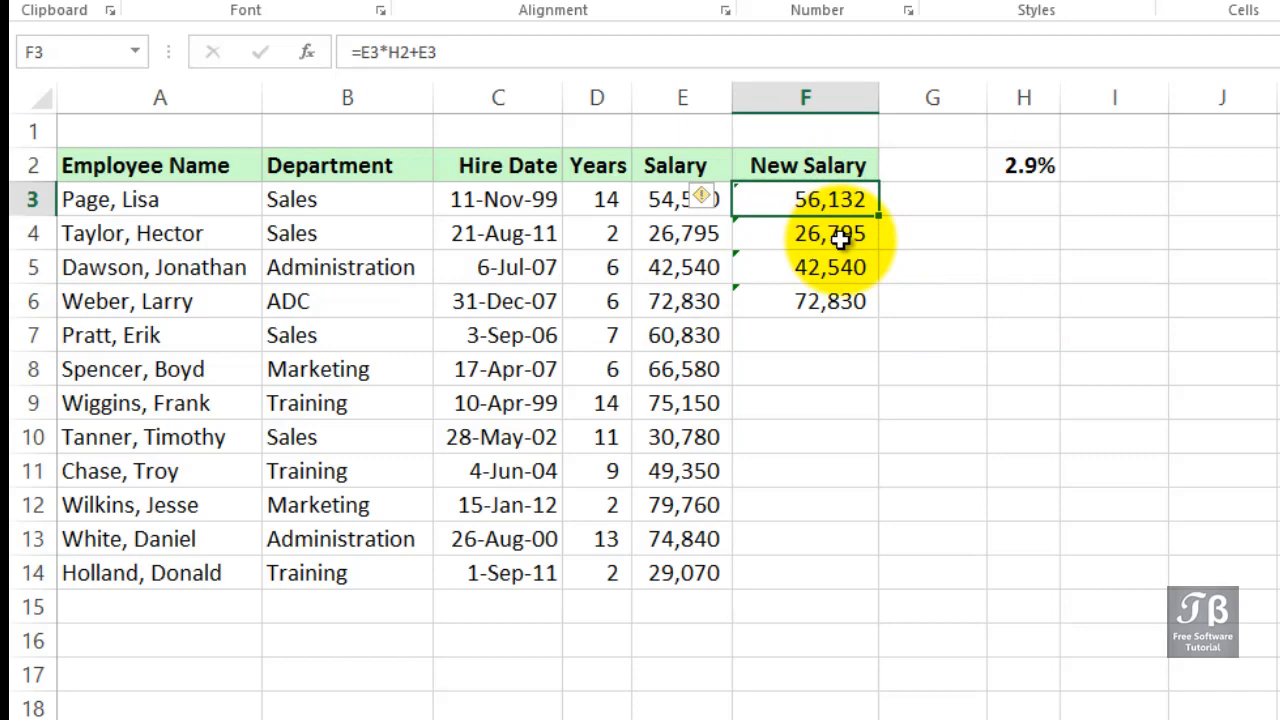
double_click(838, 233)
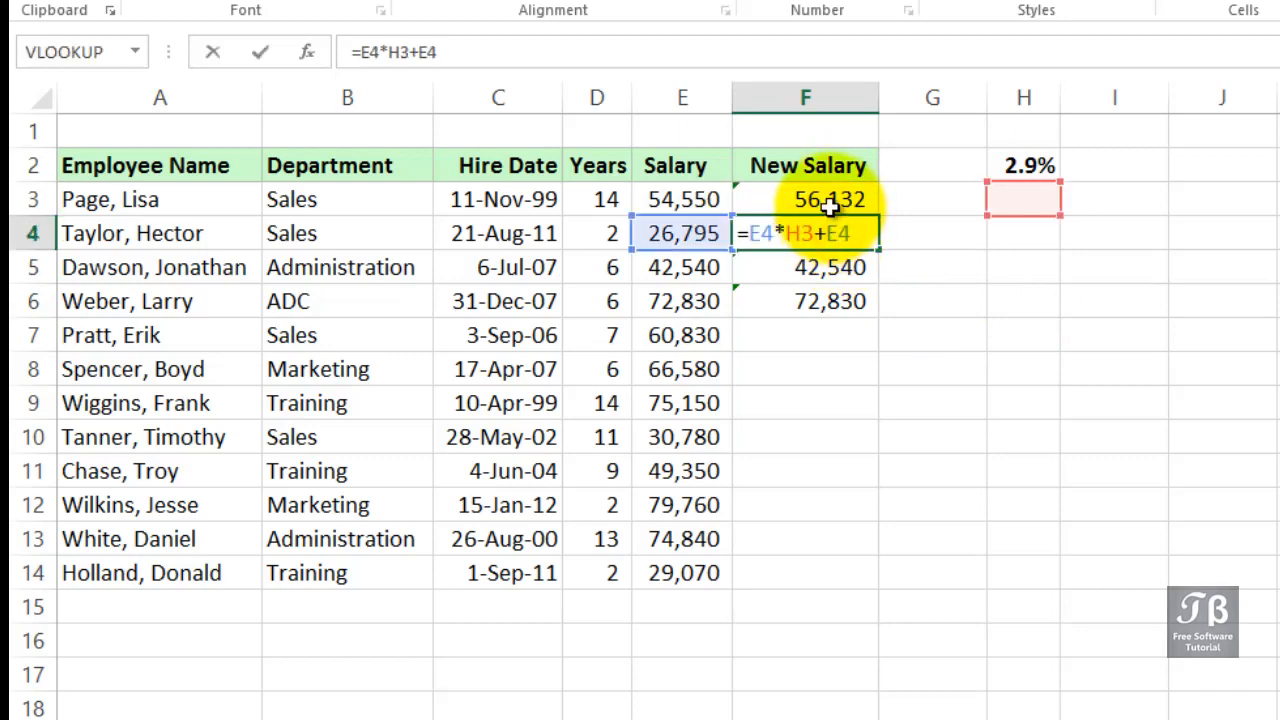
key("Tab")
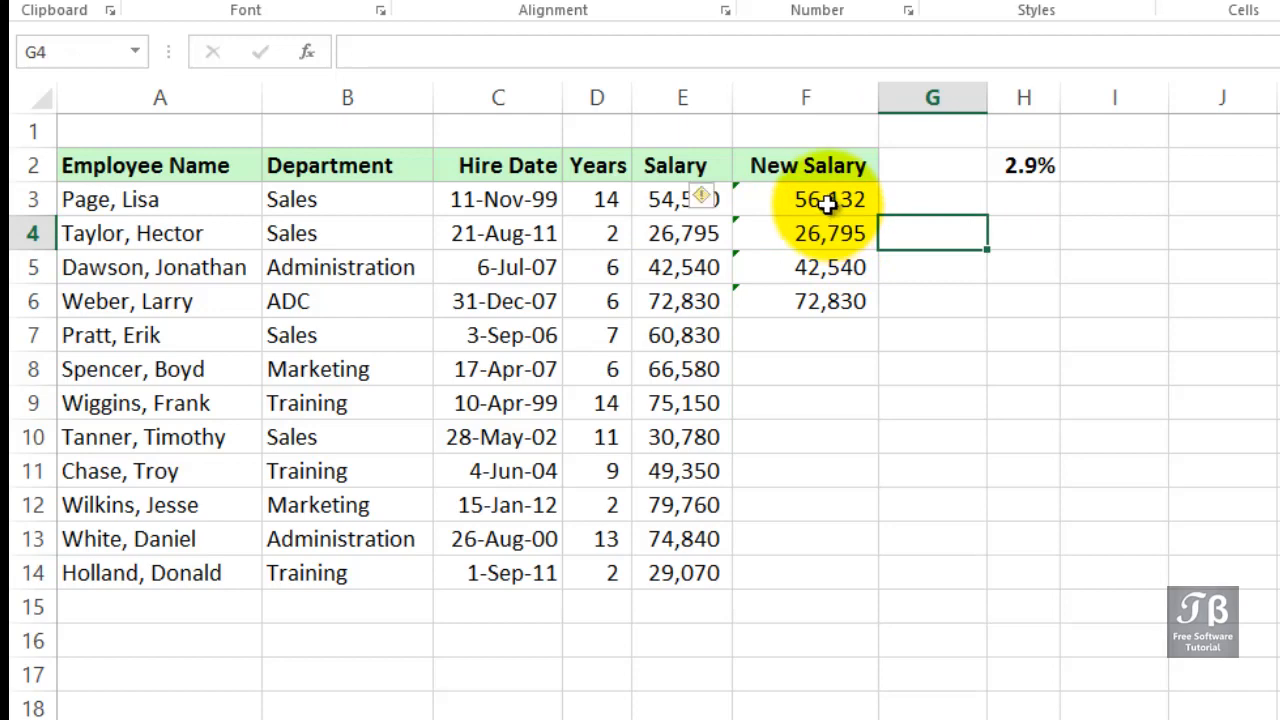
Re-enter the F3 formula as =E3*$H$2+E3, making the H2 rate reference absolute
double_click(829, 202)
left_click_drag(820, 202, 814, 202)
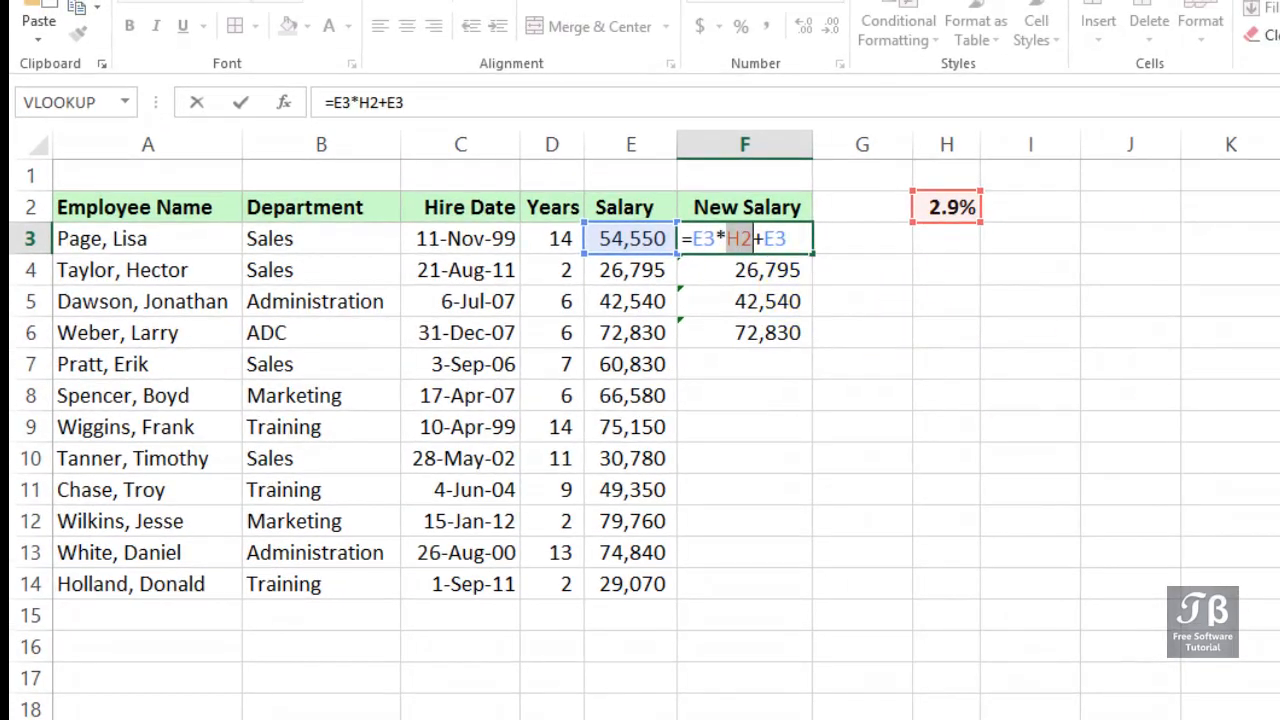
key("Tab")
scroll(640, 425, "up", 5)
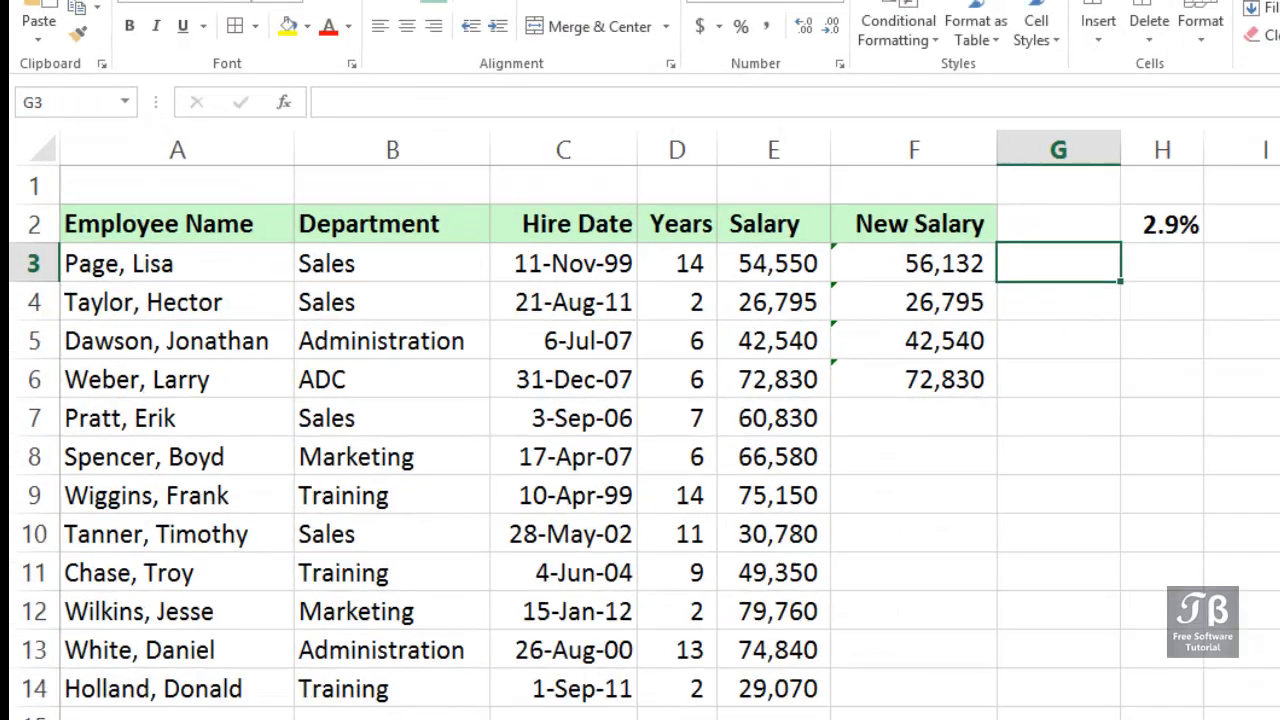
scroll(640, 445, "up", 1)
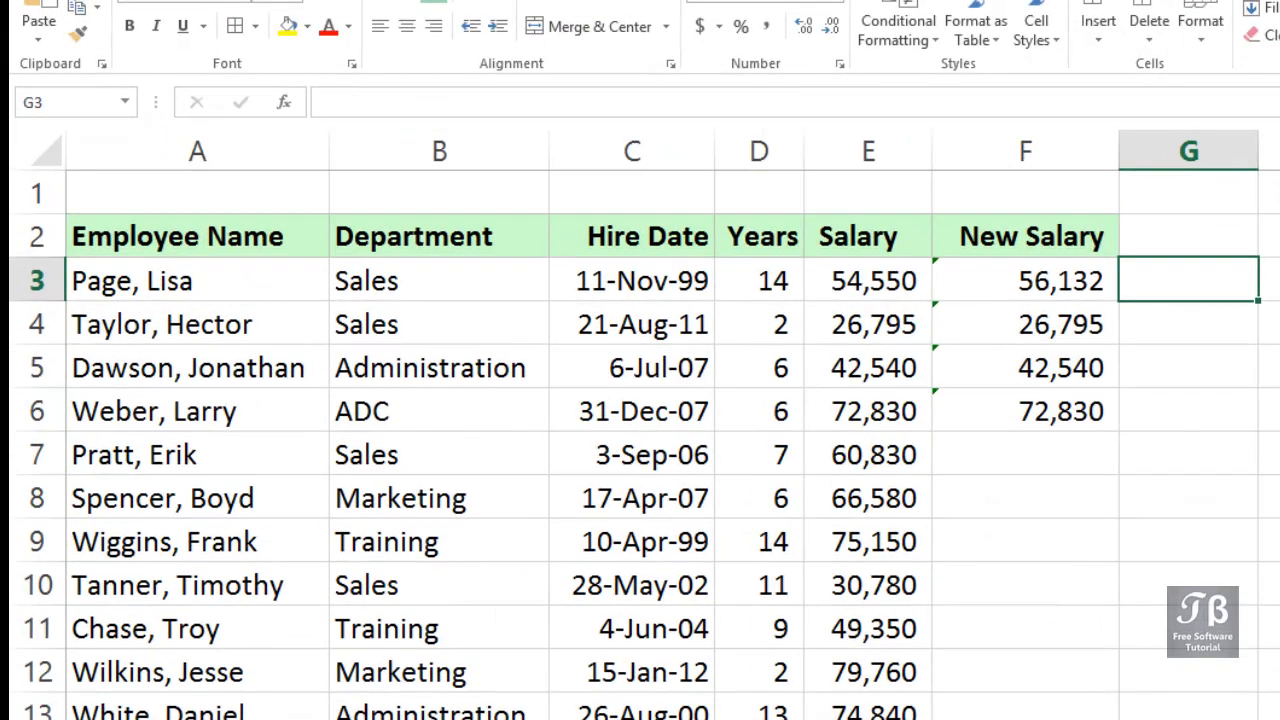
left_click(1030, 281)
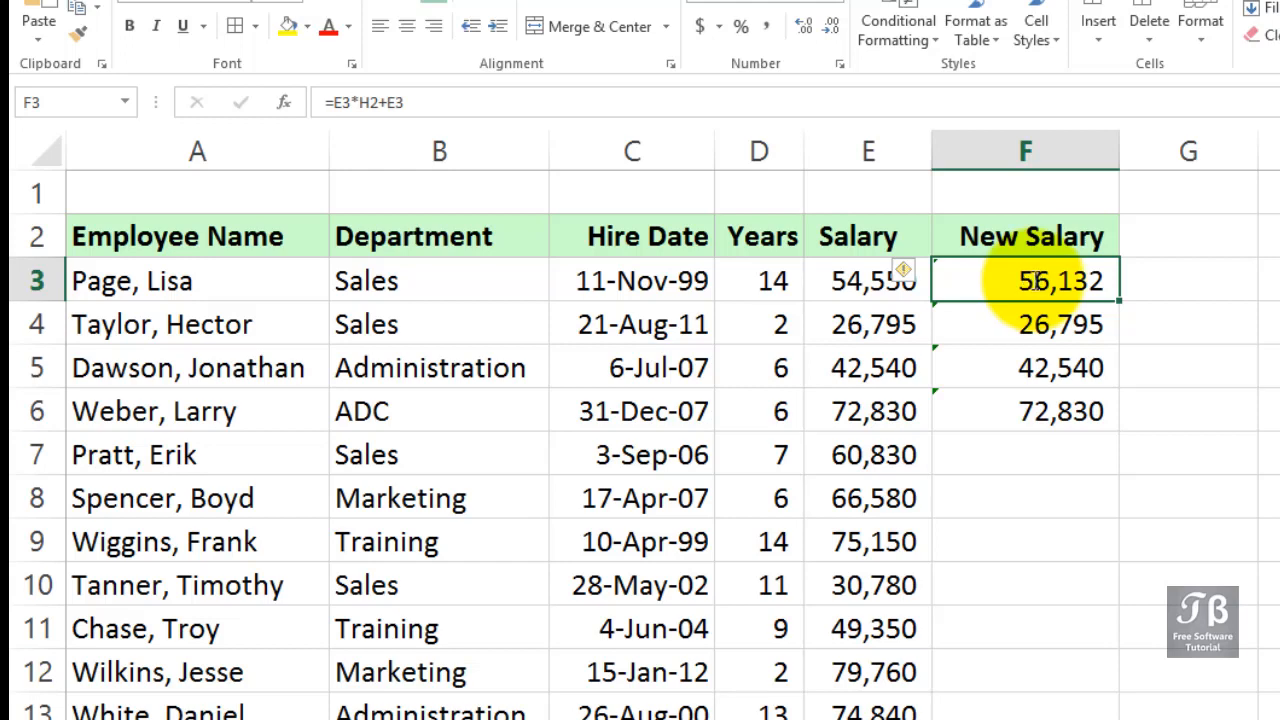
type("=")
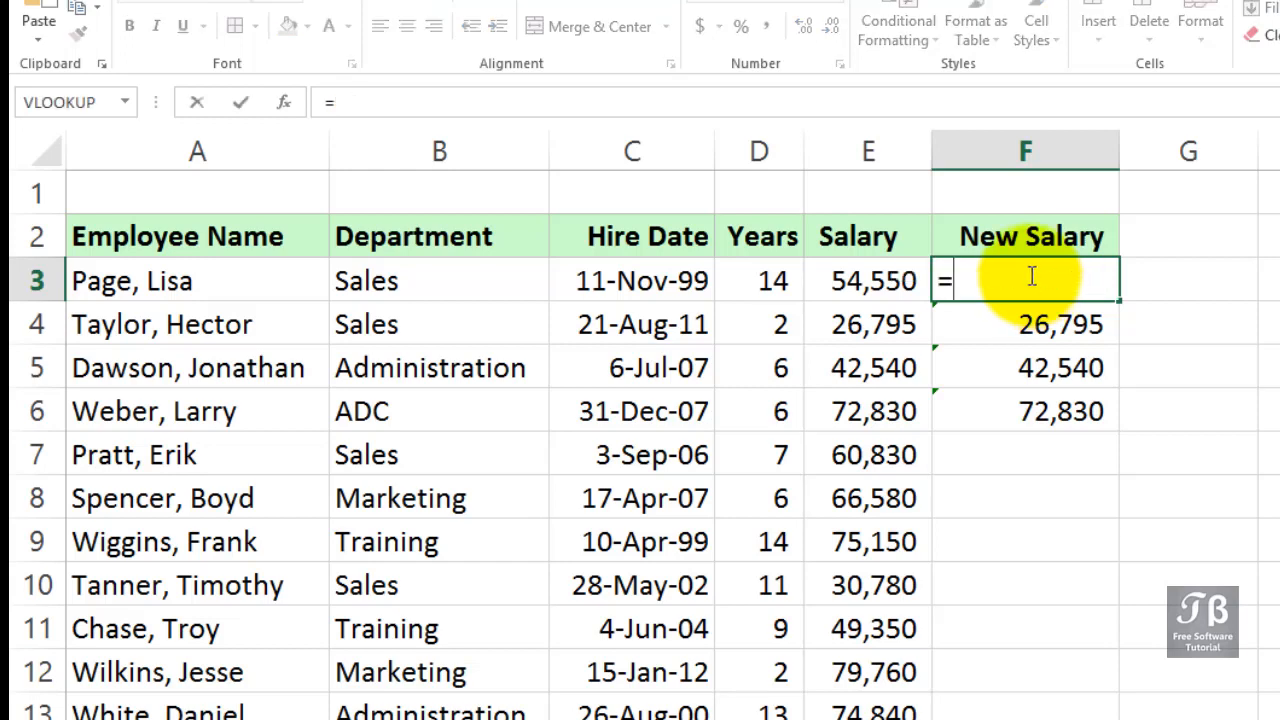
left_click(898, 282)
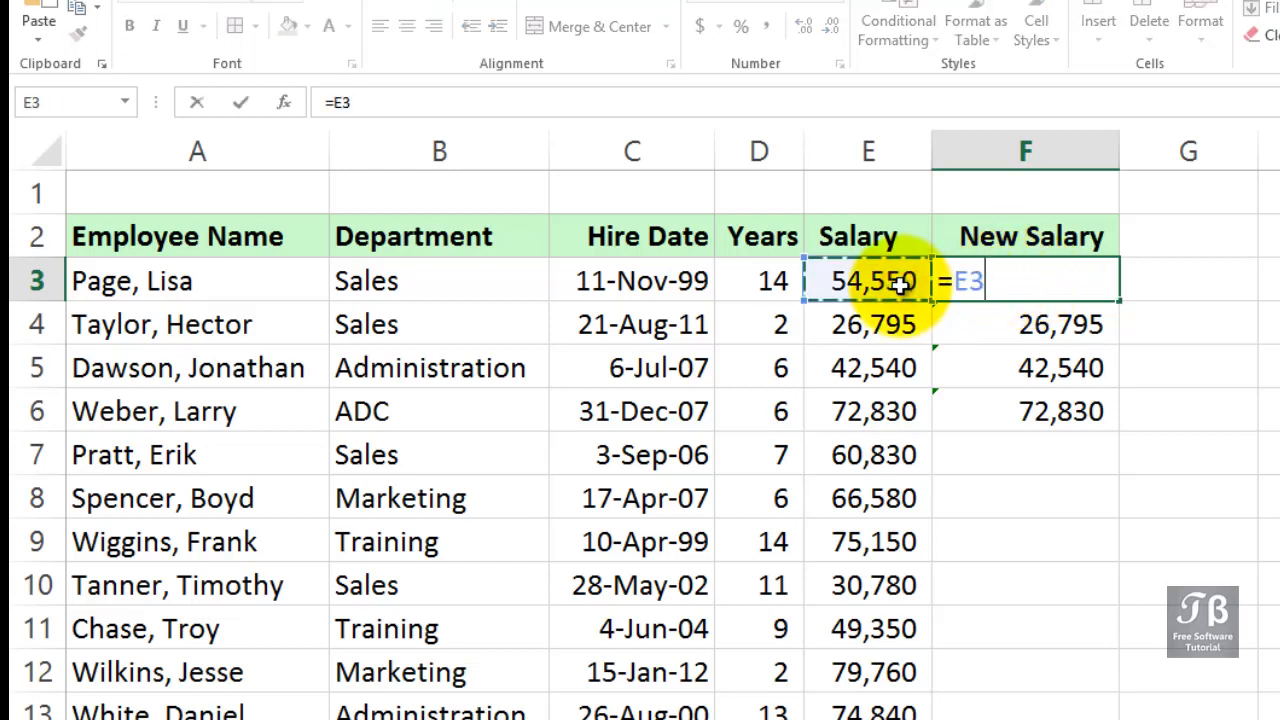
type("*")
left_click(1268, 236)
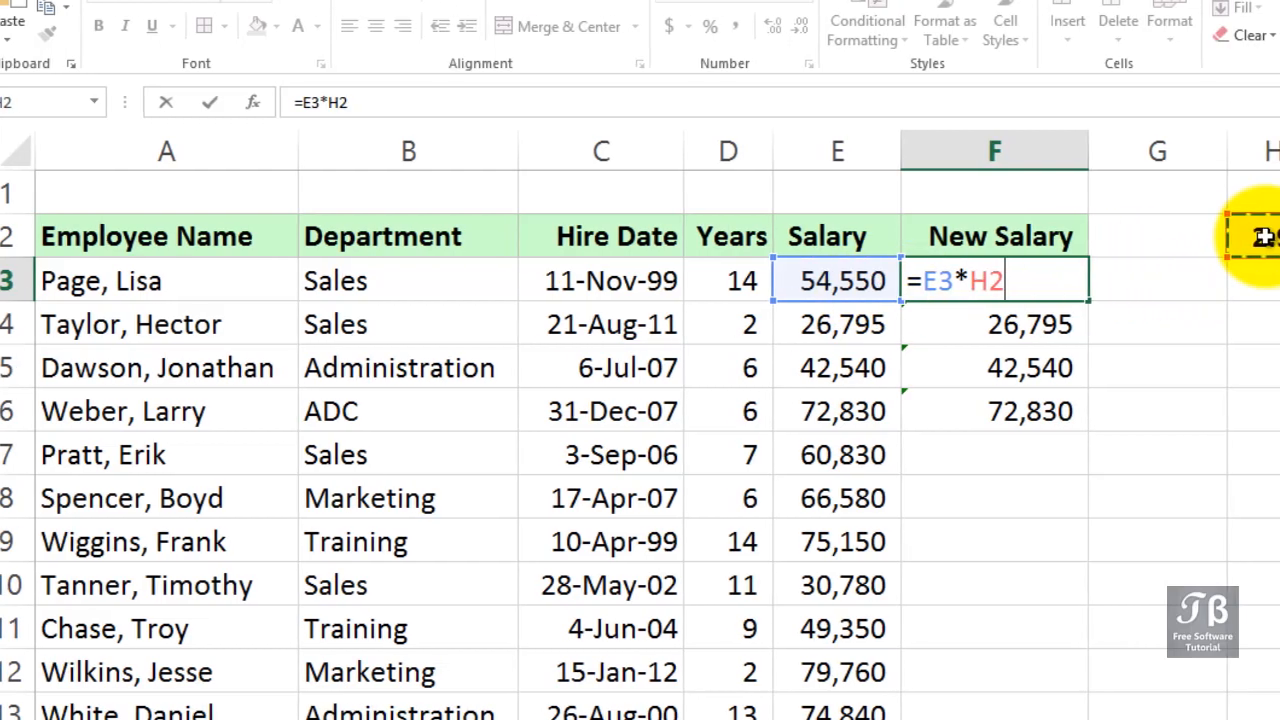
key("Left")
key("Right")
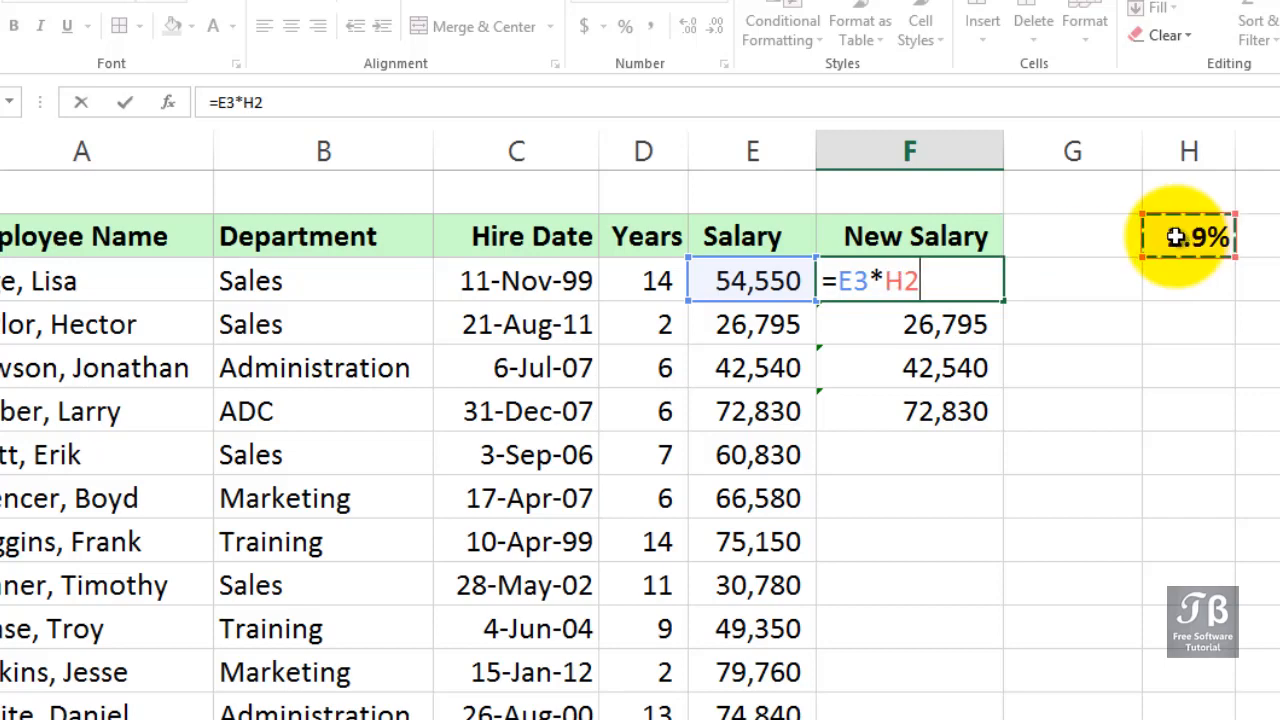
left_click(885, 283)
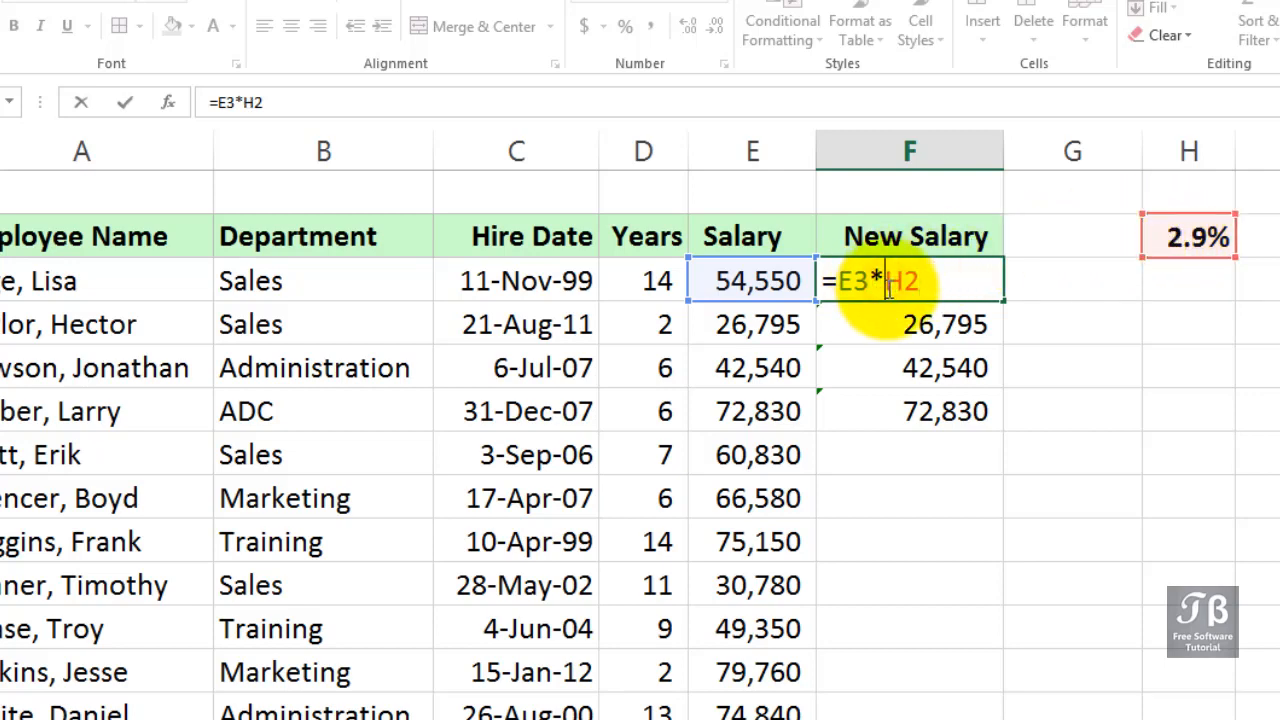
key("F4")
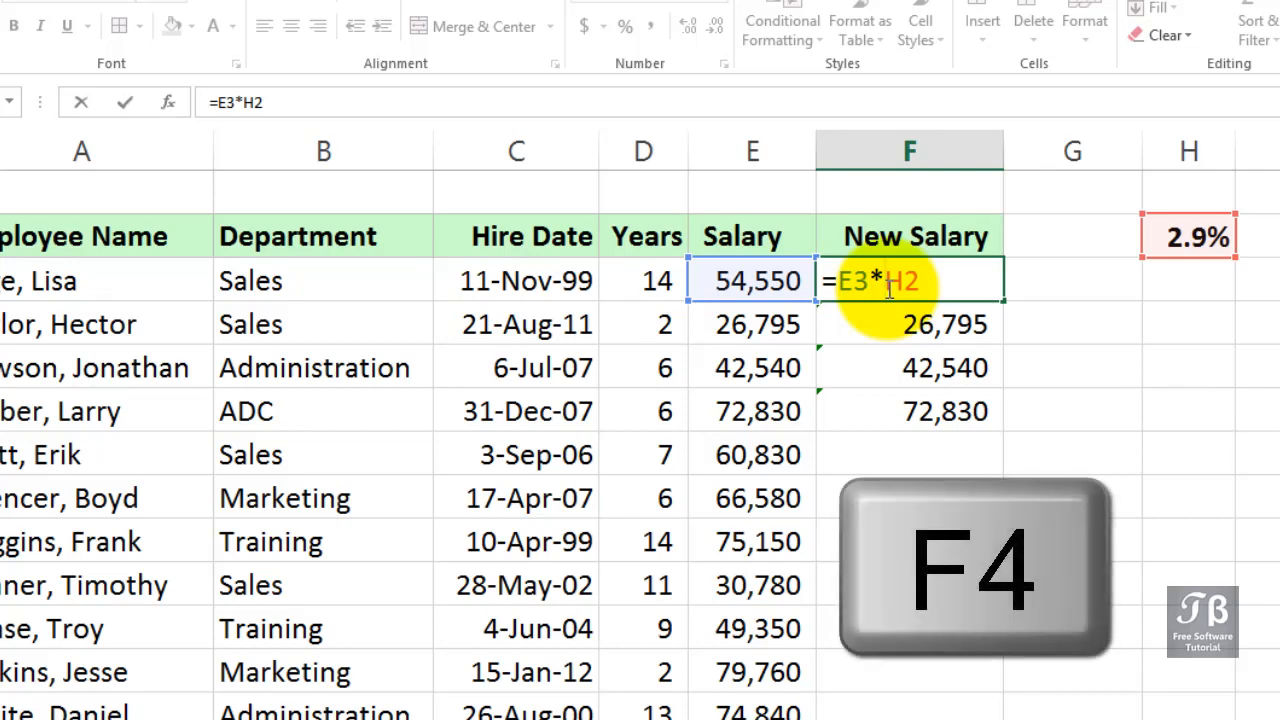
key("F4")
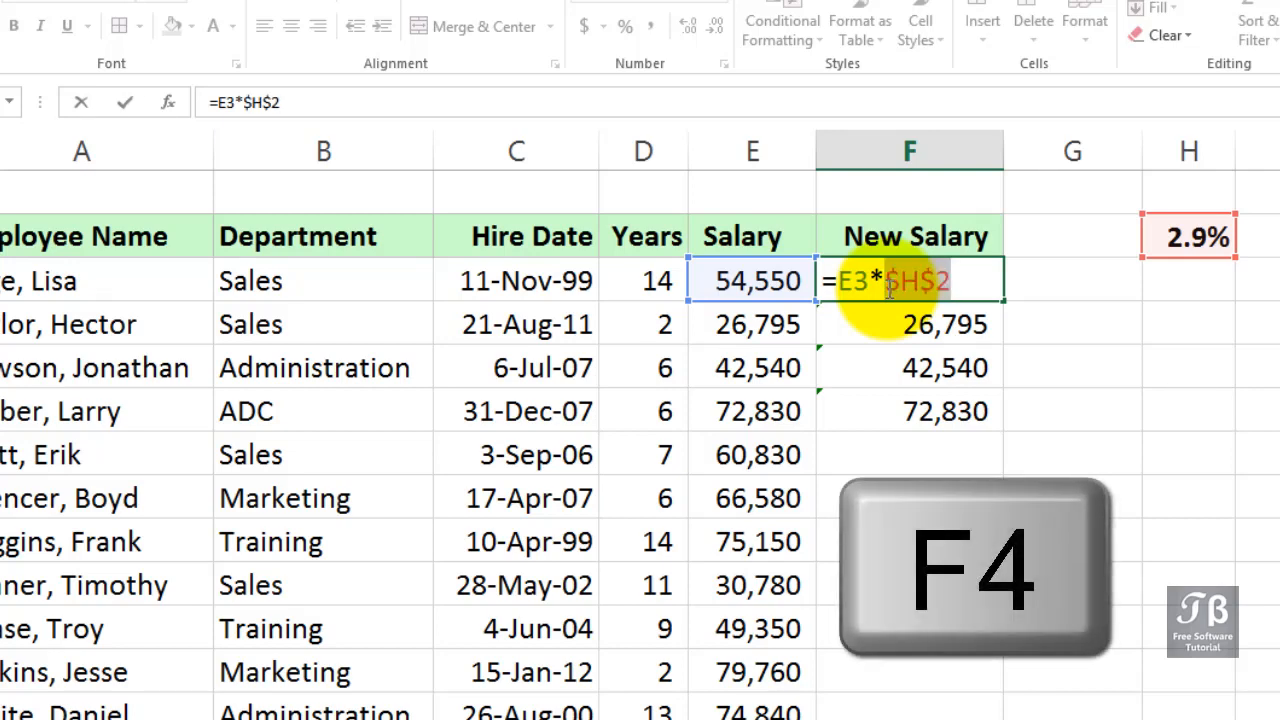
left_click(953, 286)
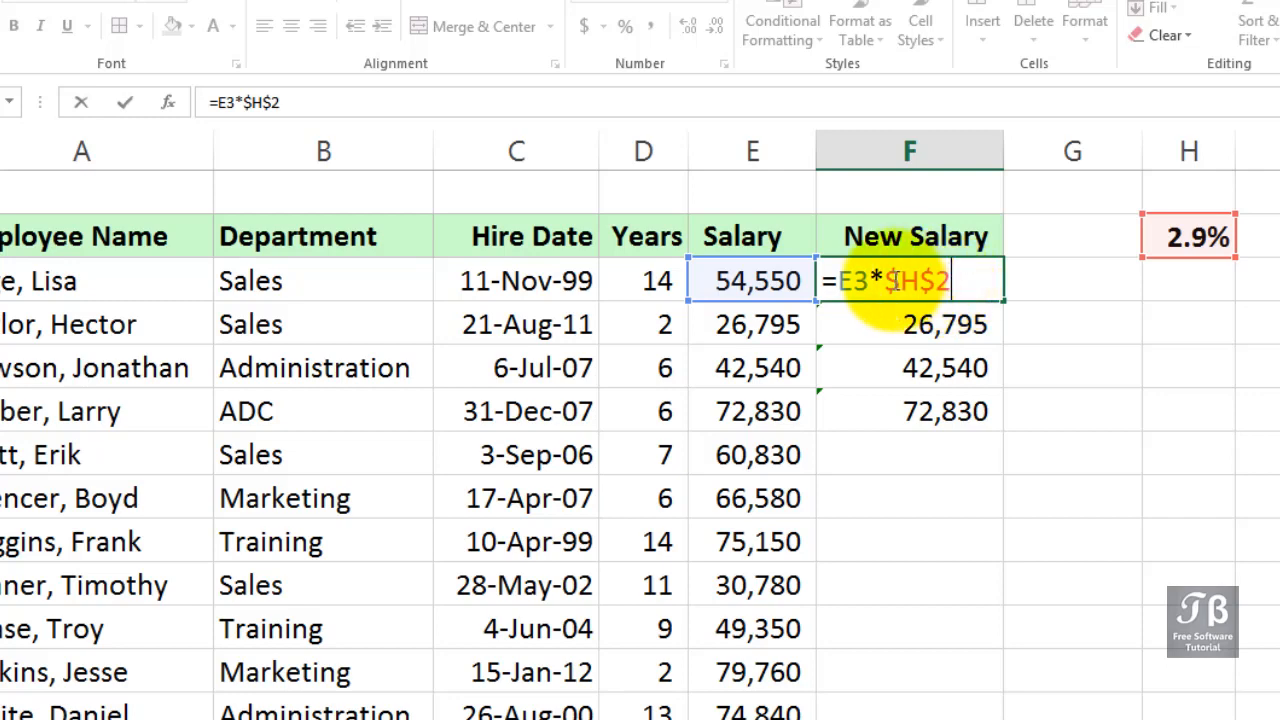
left_click_drag(884, 282, 950, 282)
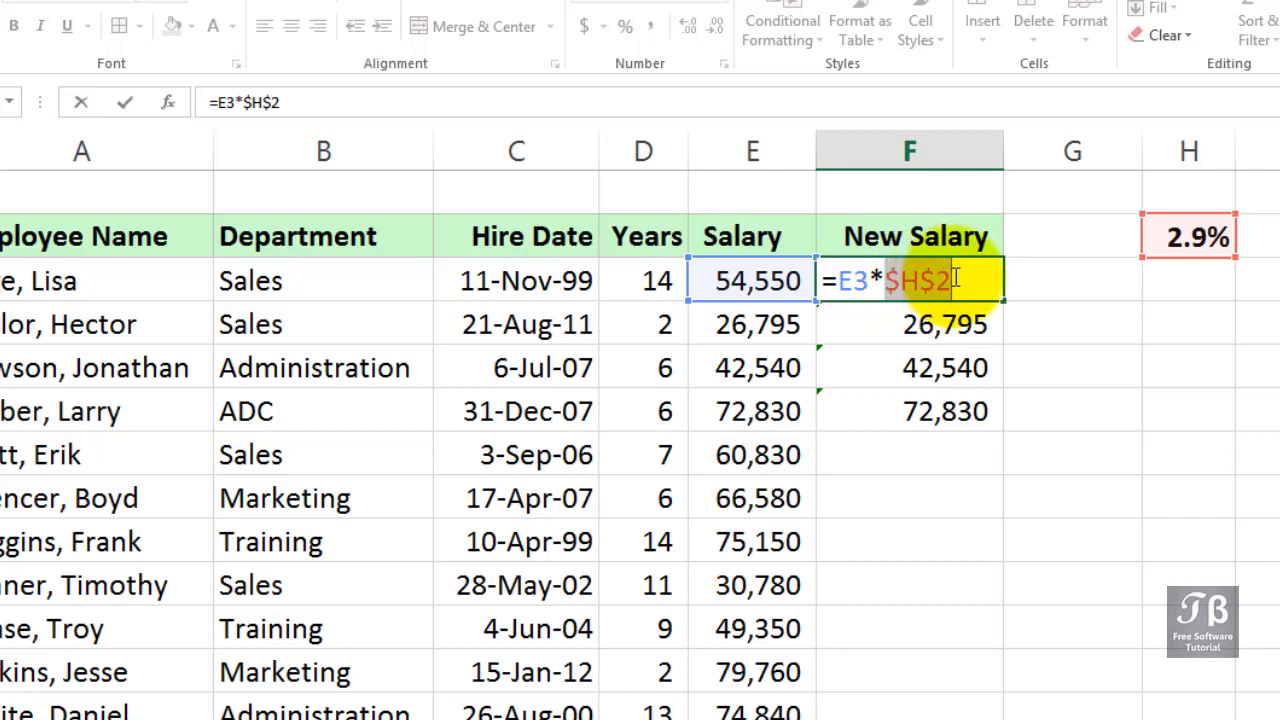
left_click(955, 281)
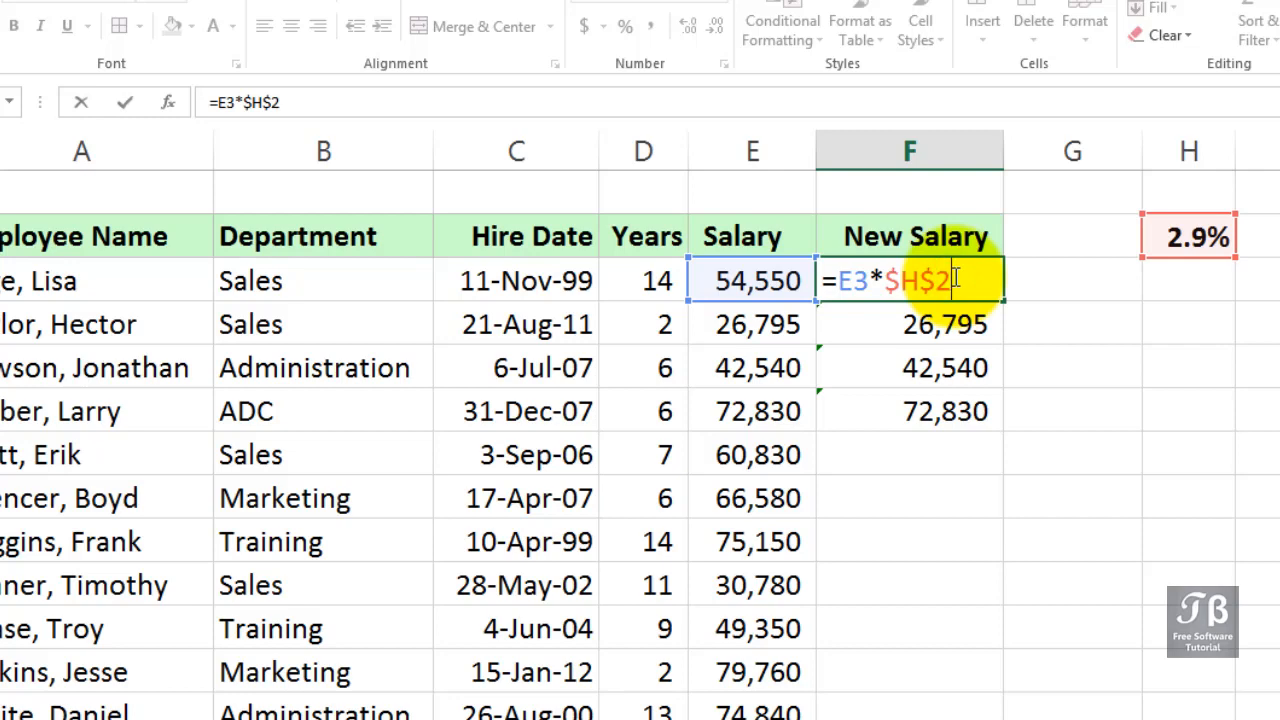
type("+")
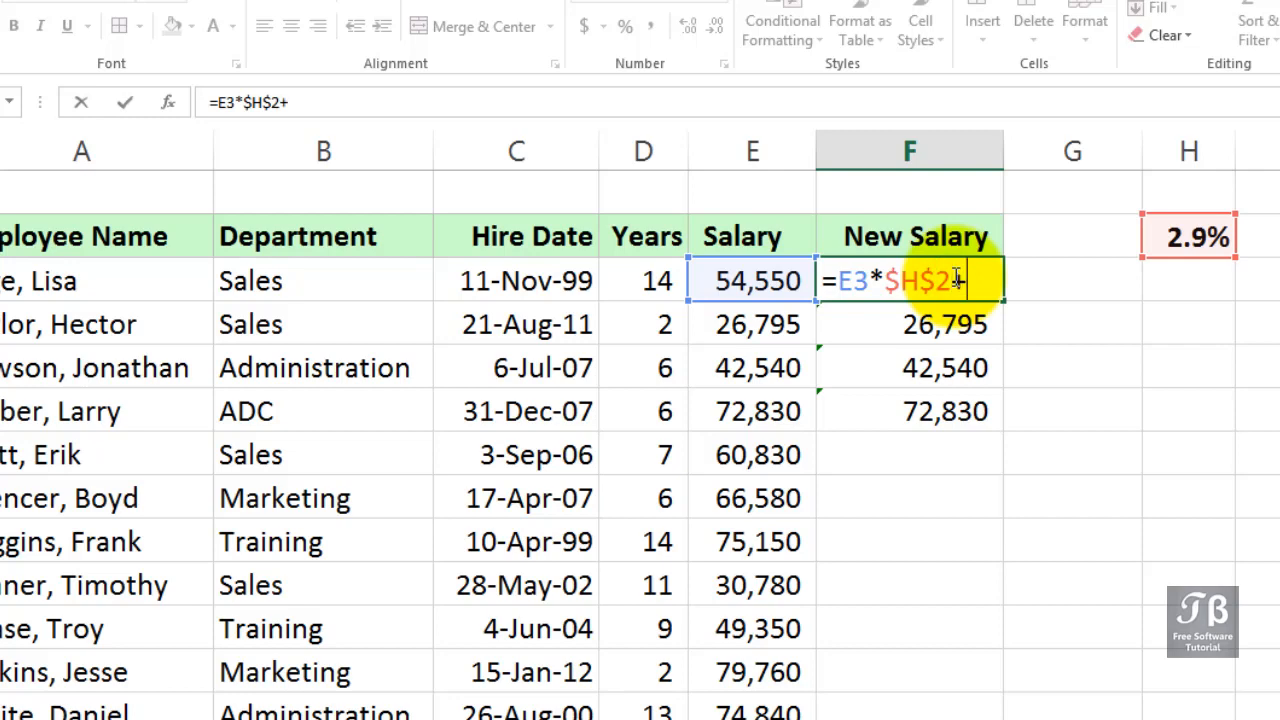
left_click(738, 281)
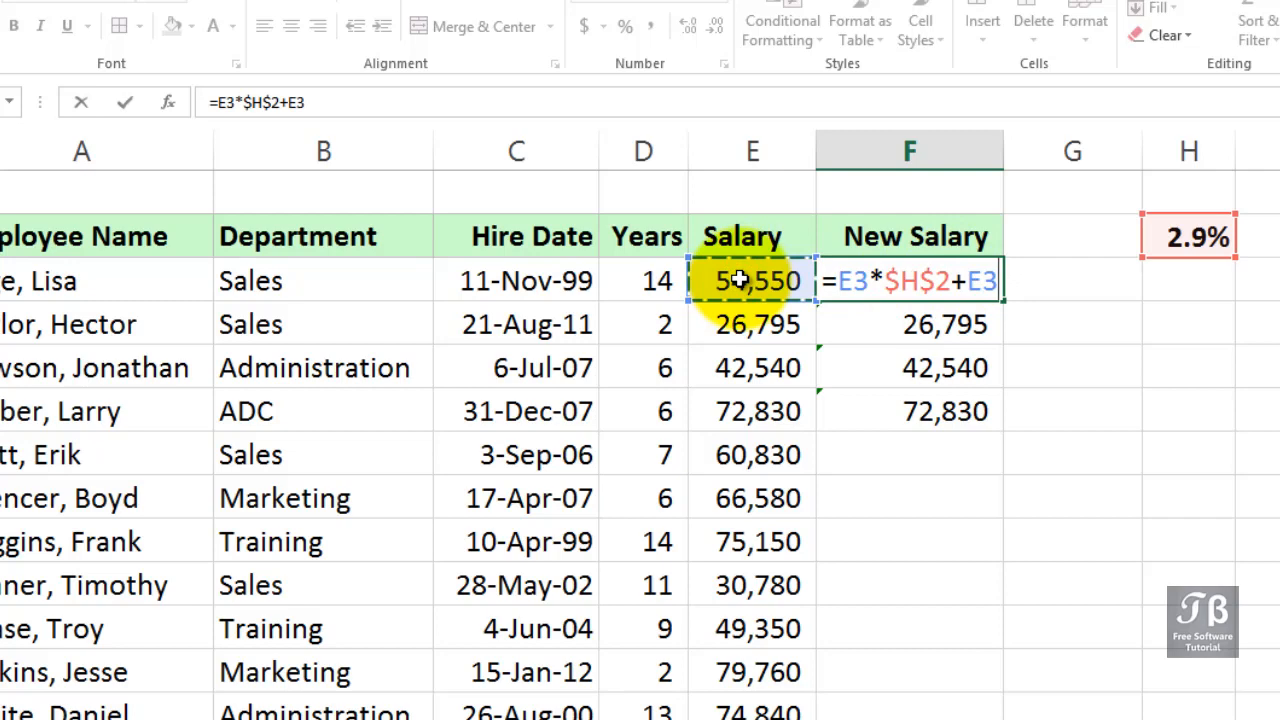
key("Return")
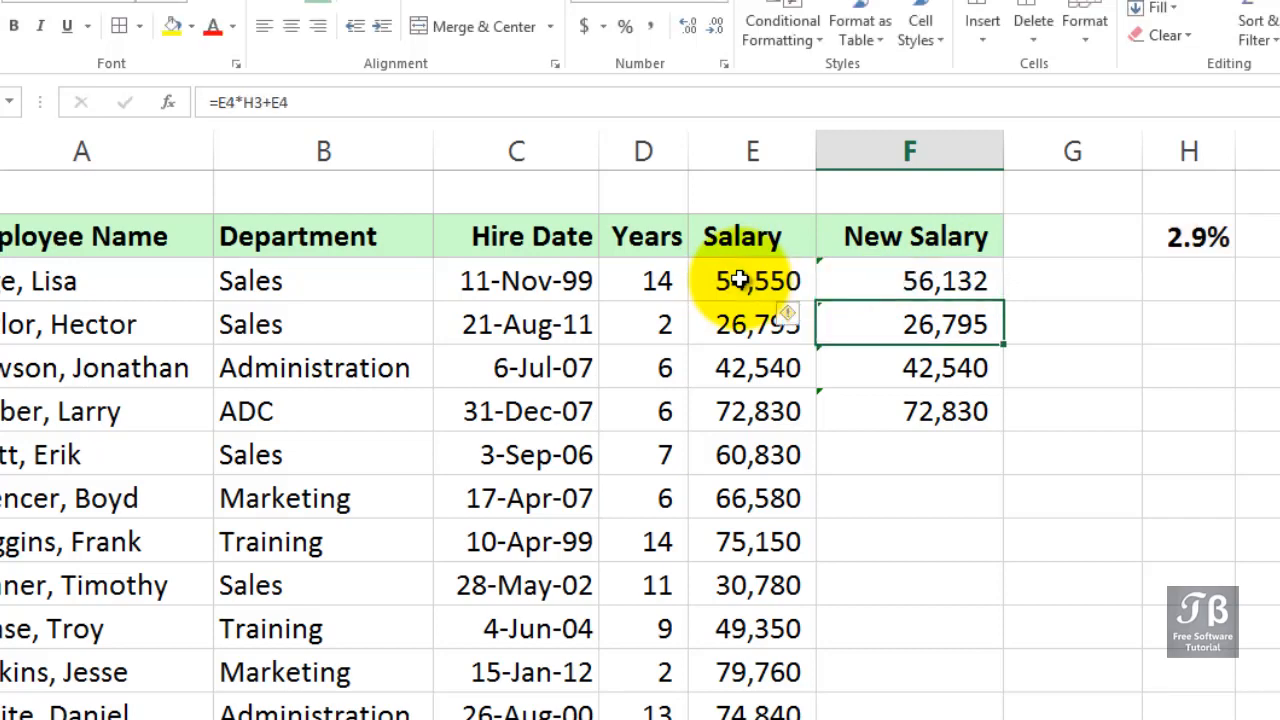
Fill the F3 formula down the New Salary column to row 14
left_click(975, 292)
left_click_drag(1000, 303, 985, 638)
left_click_drag(980, 708, 979, 642)
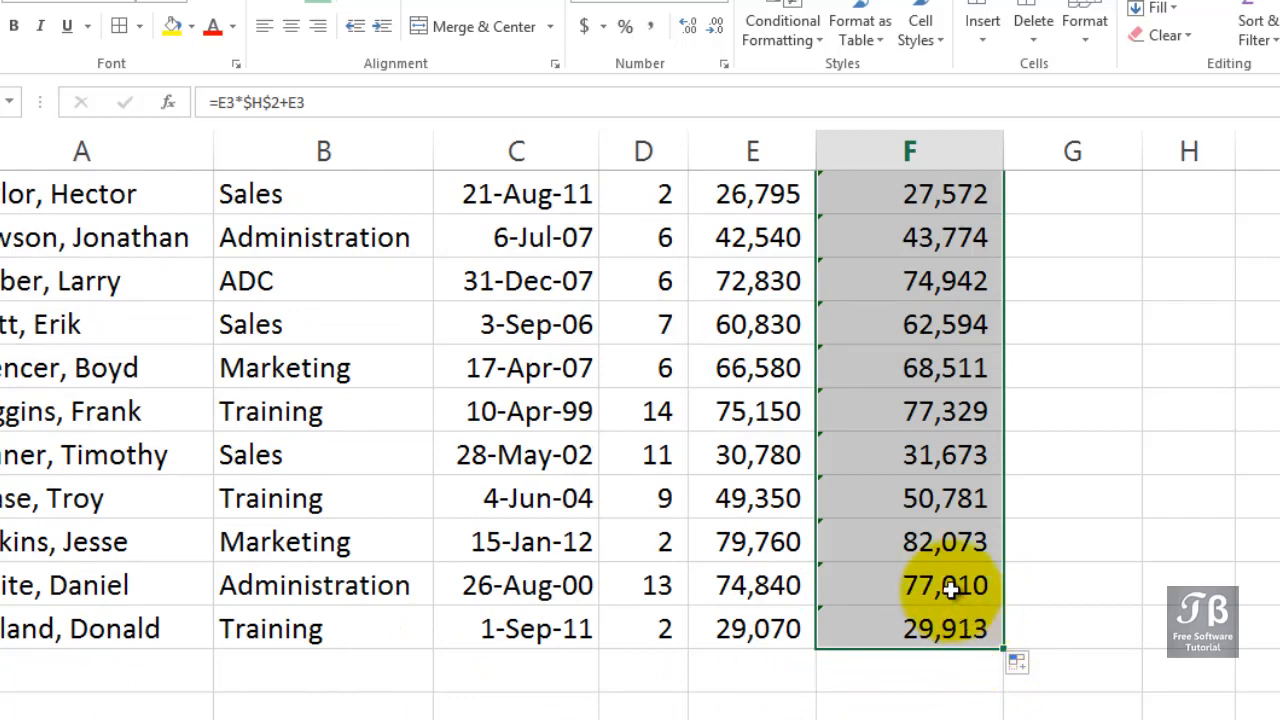
Inspect the copied formulas in F11, F3 and F4 and the cells they reference
left_click(926, 495)
double_click(918, 497)
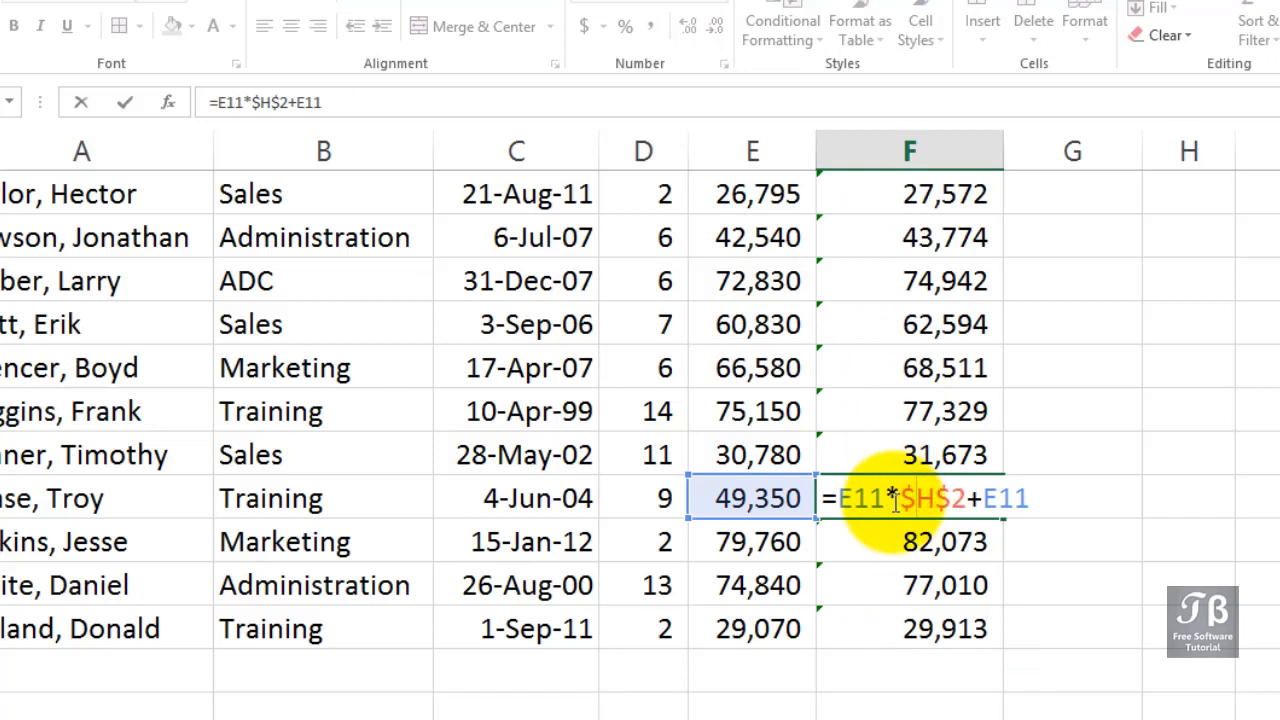
left_click_drag(908, 504, 964, 506)
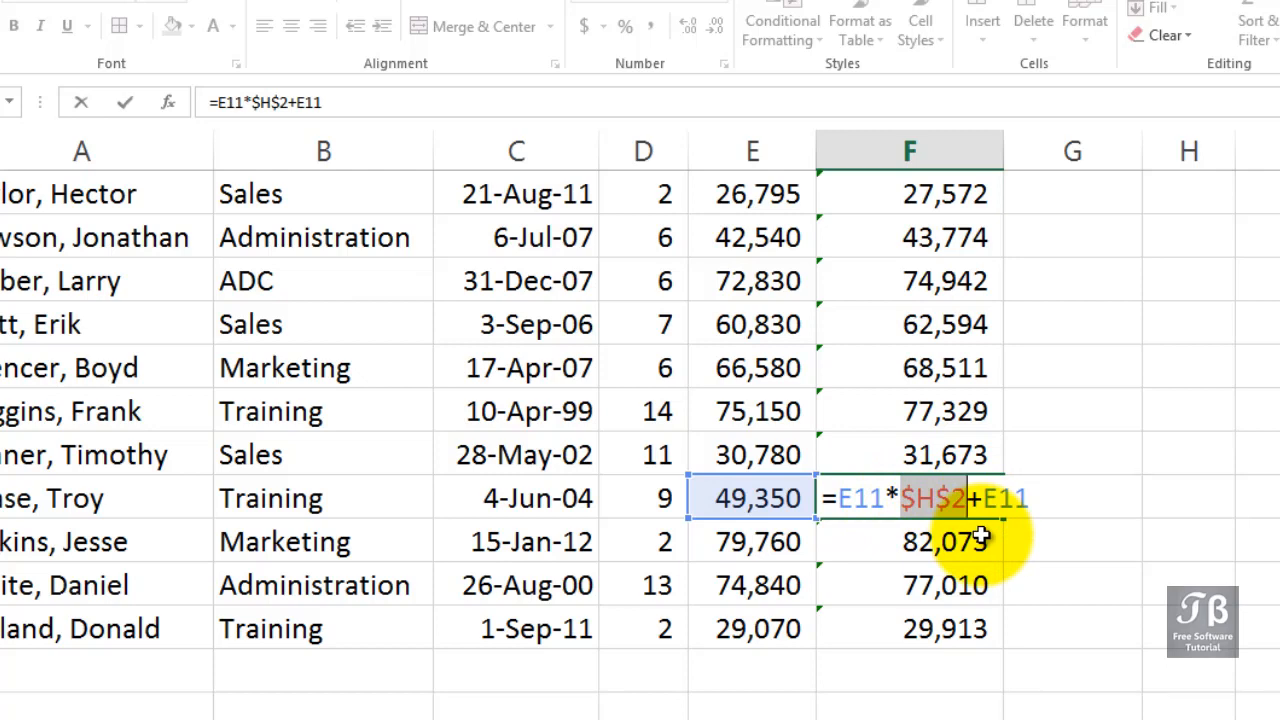
key("Return")
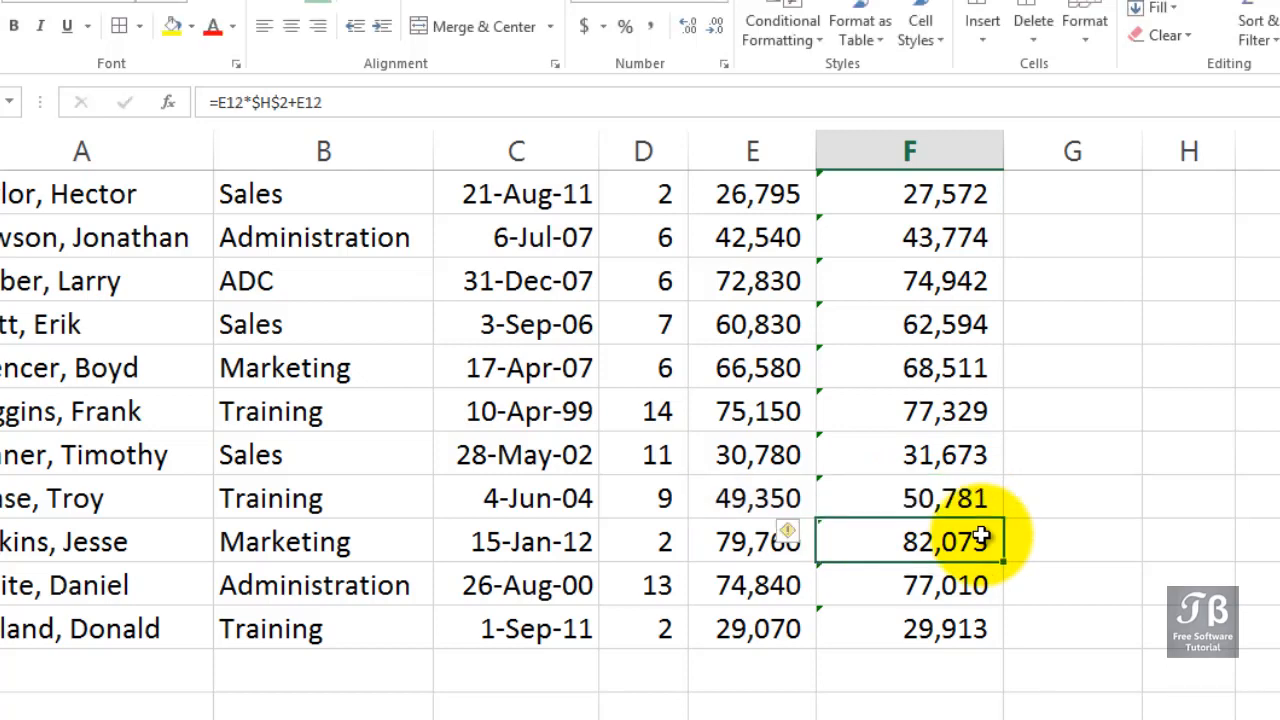
scroll(960, 535, "up", 1)
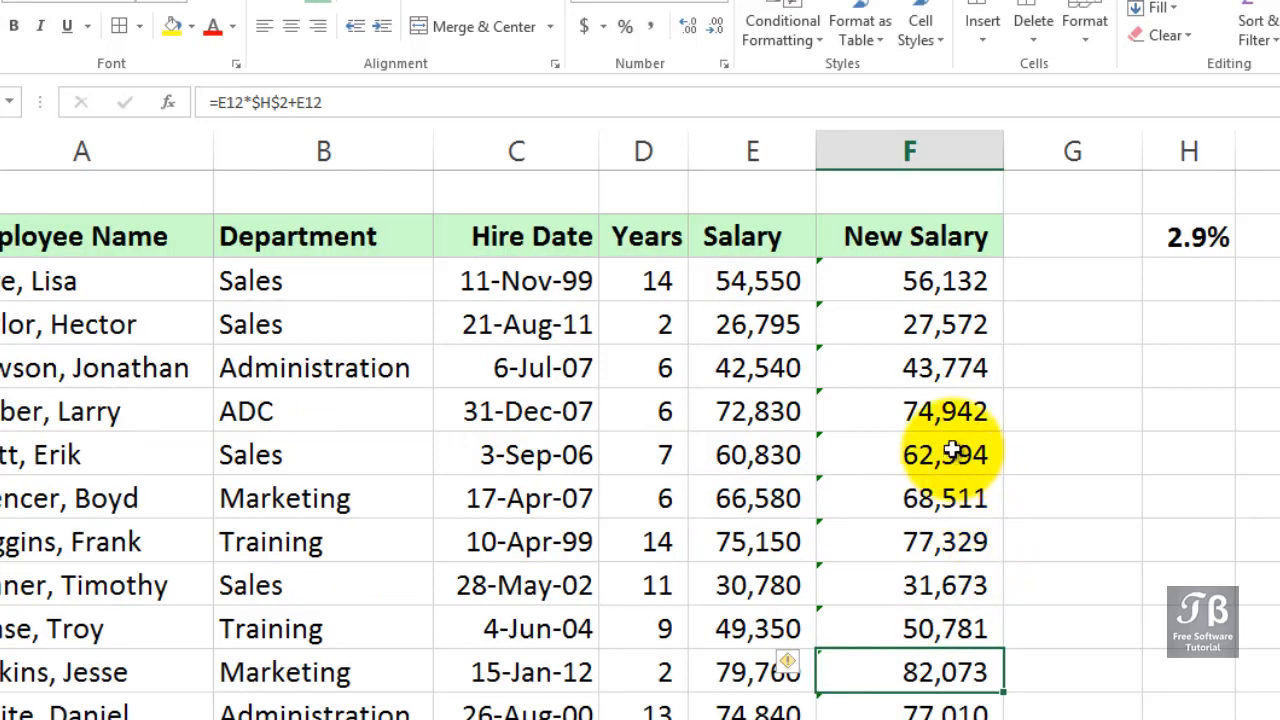
double_click(934, 285)
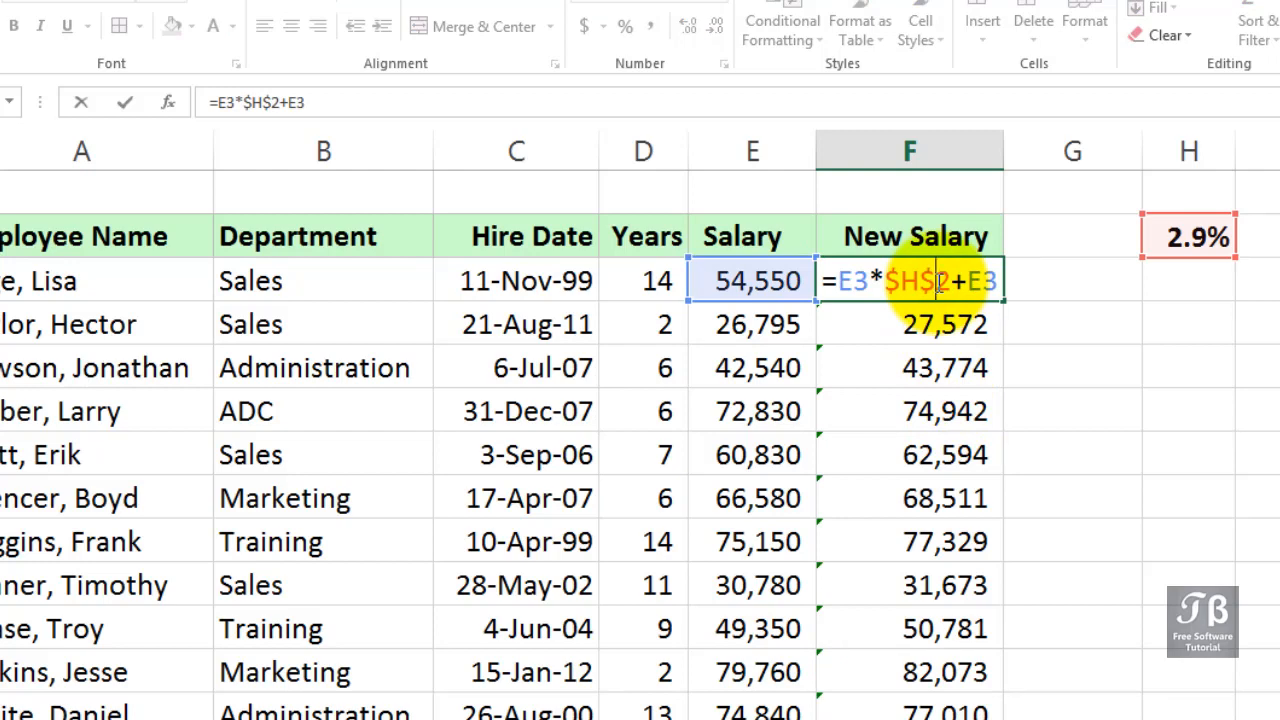
key("Return")
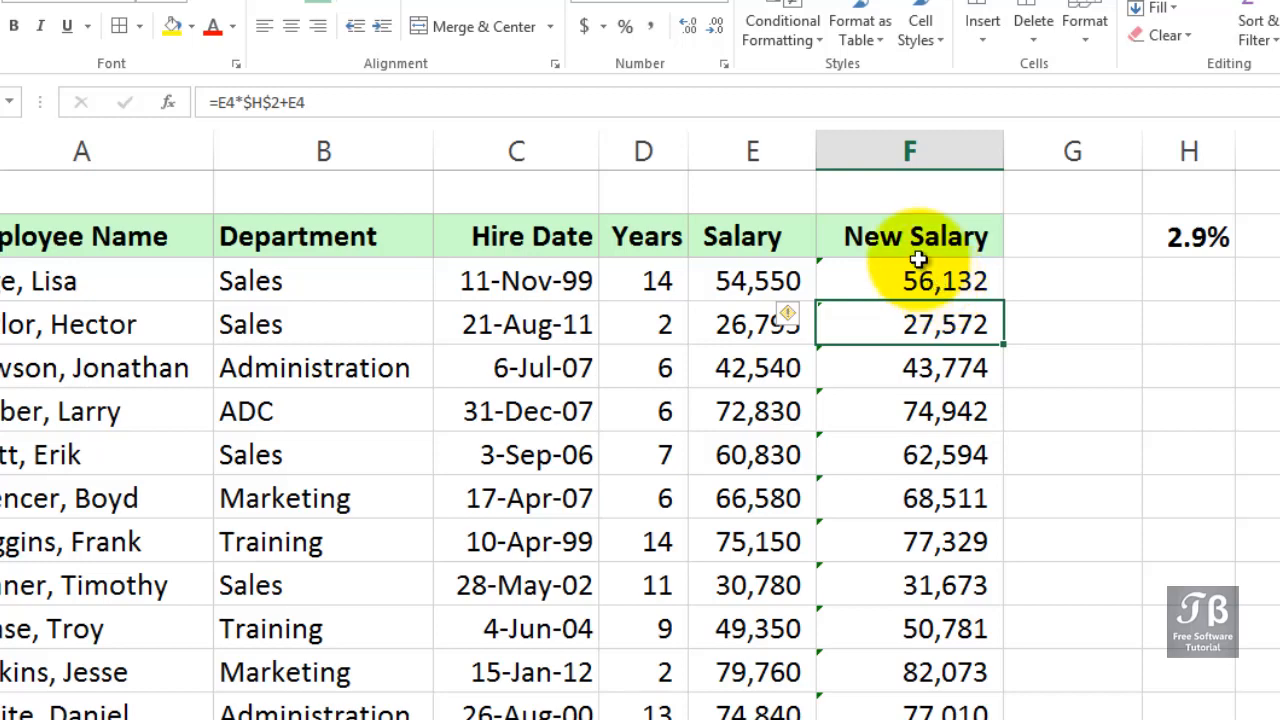
left_click(921, 324)
double_click(921, 324)
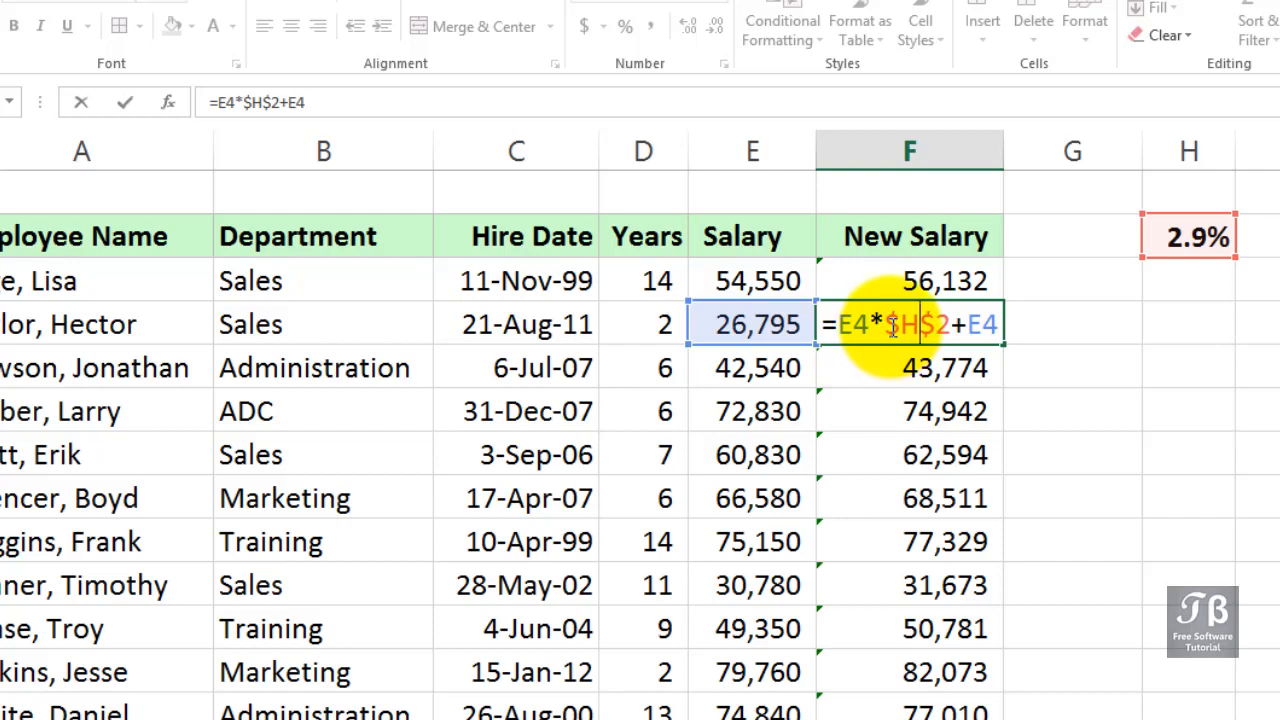
key("Return")
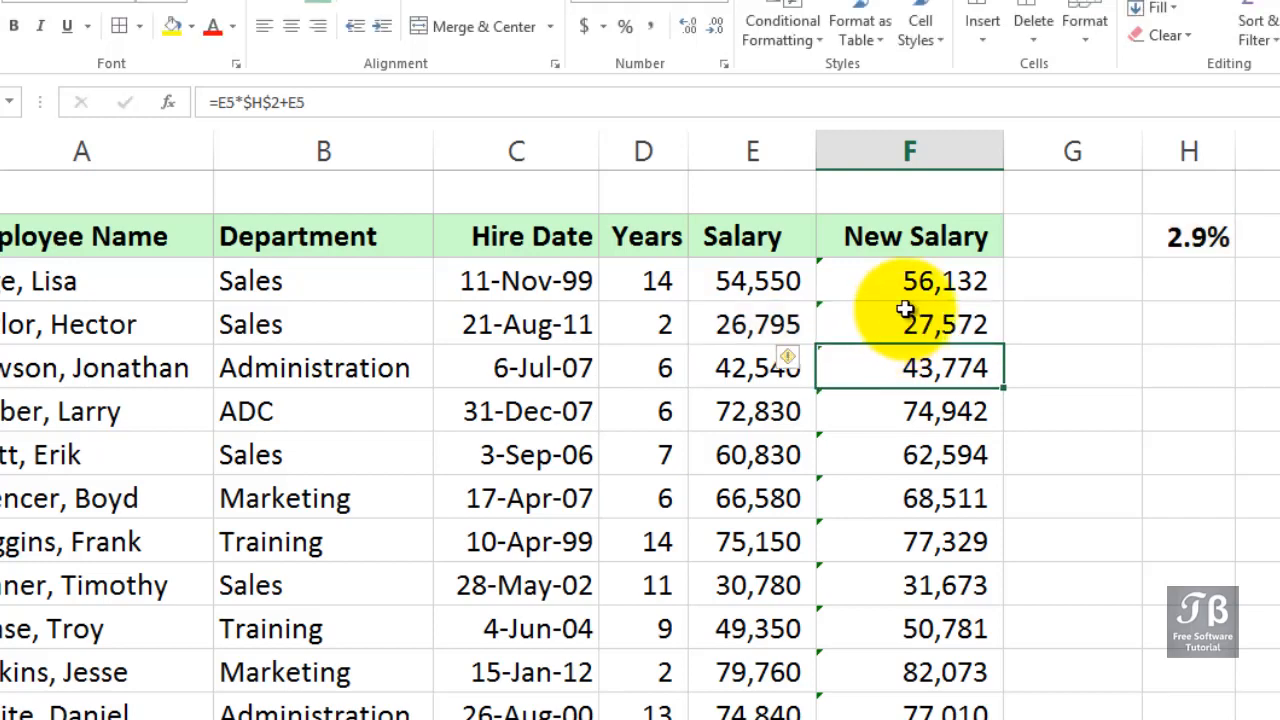
Change the raise rate in H2 to 3.1%
left_click(1168, 238)
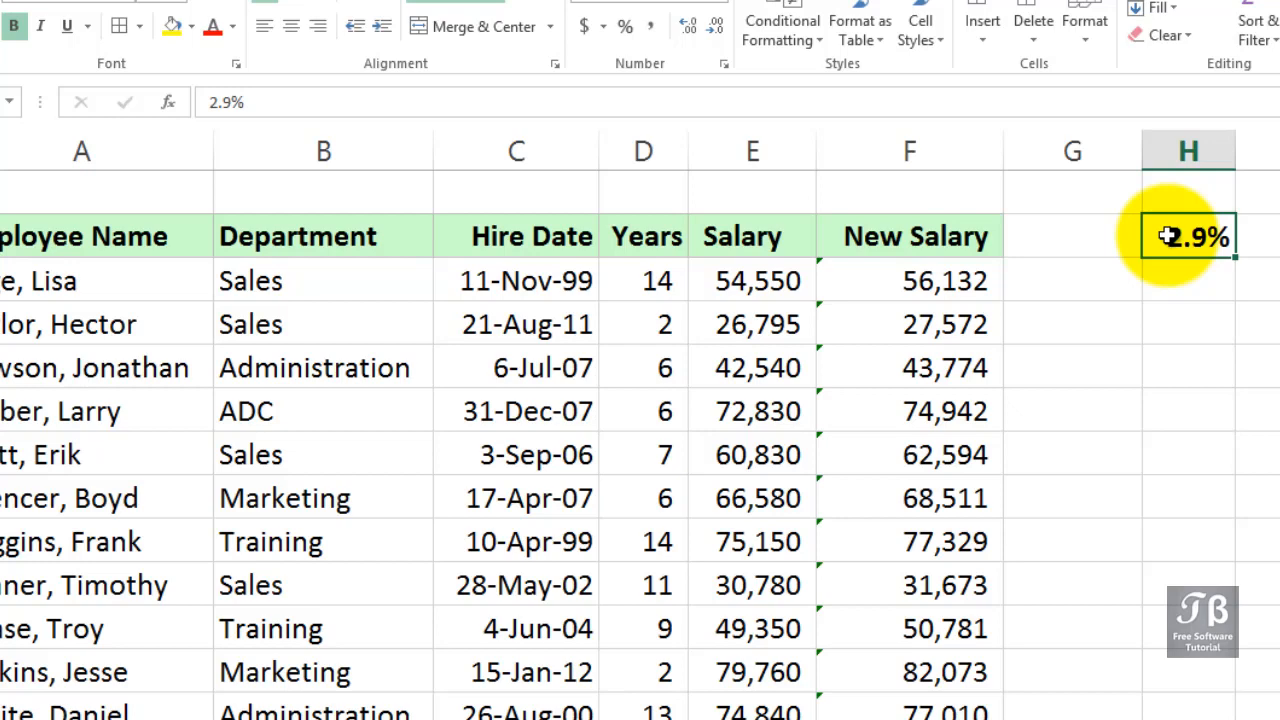
type("3.1")
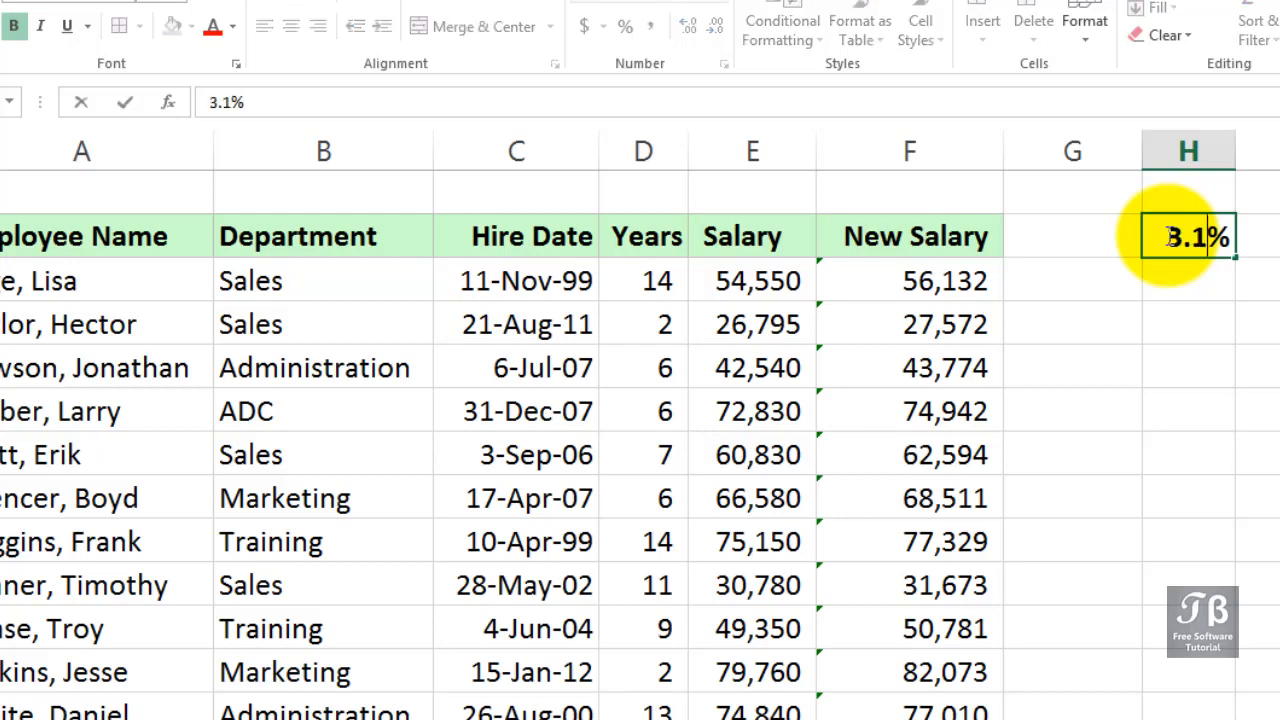
key("Return")
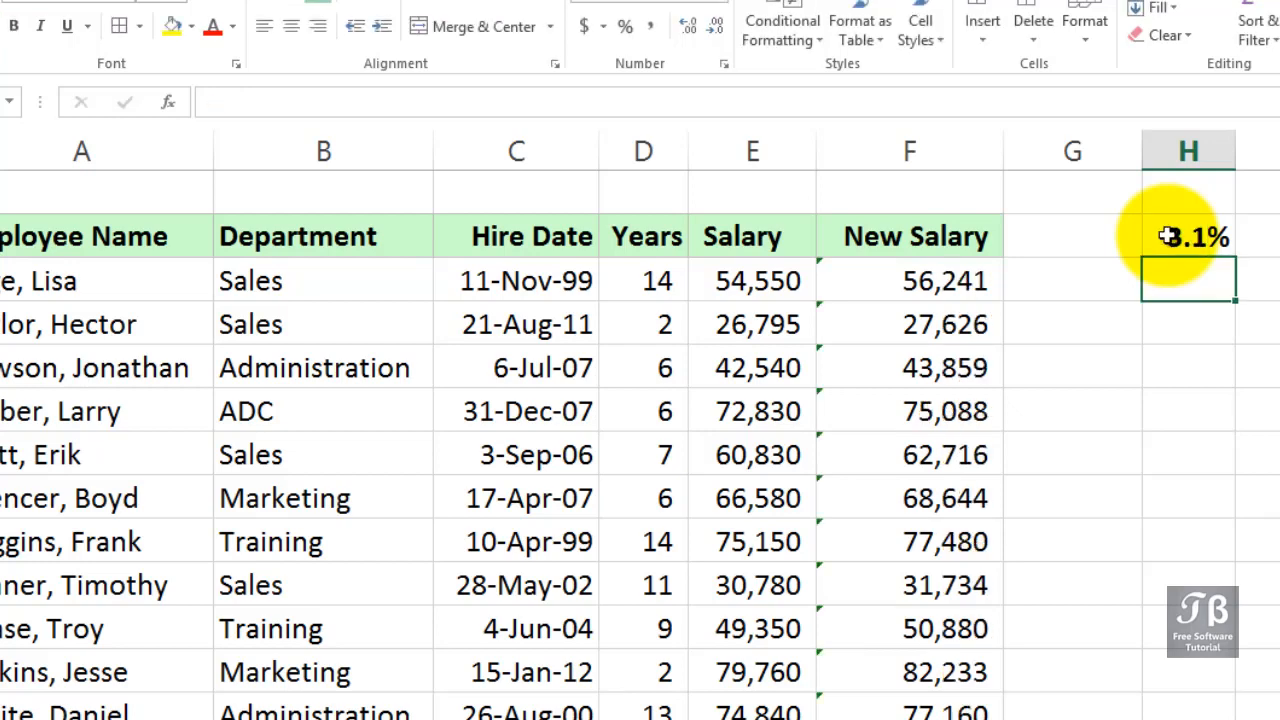